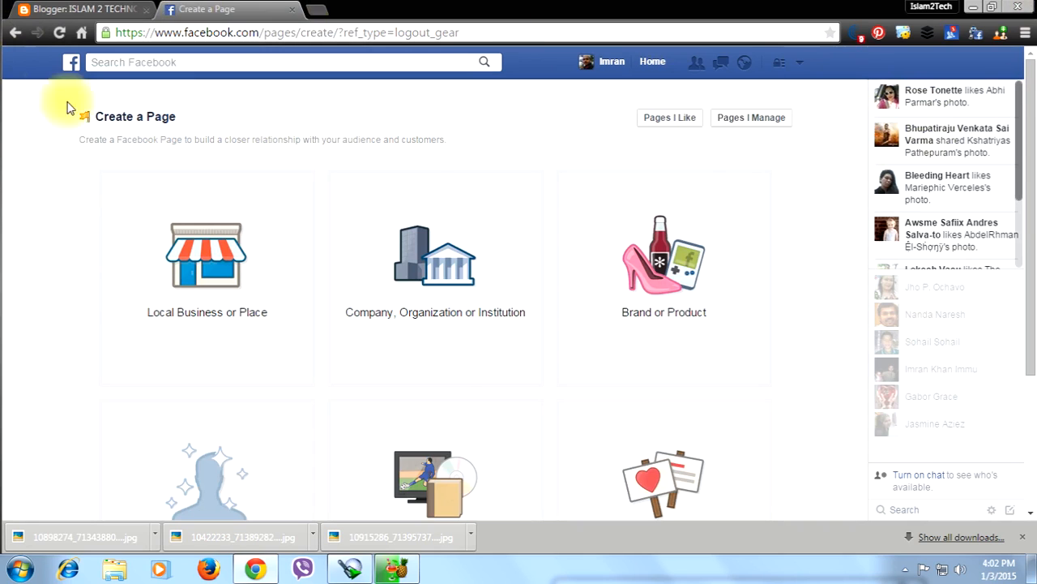
- Open the Local Business or Place page form and look through its list of categories
scroll(13, 190, down, 1)
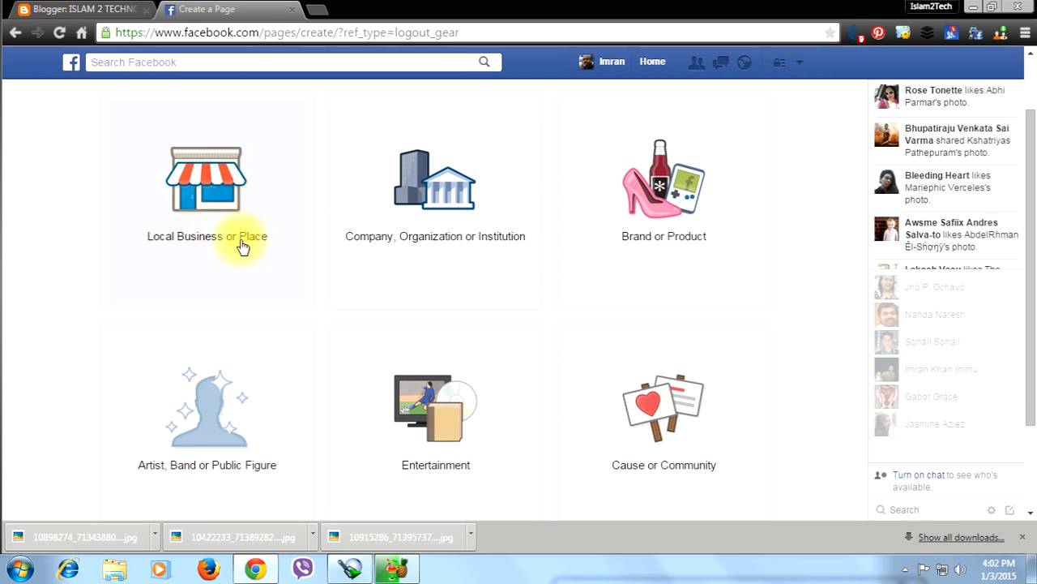
click(205, 205)
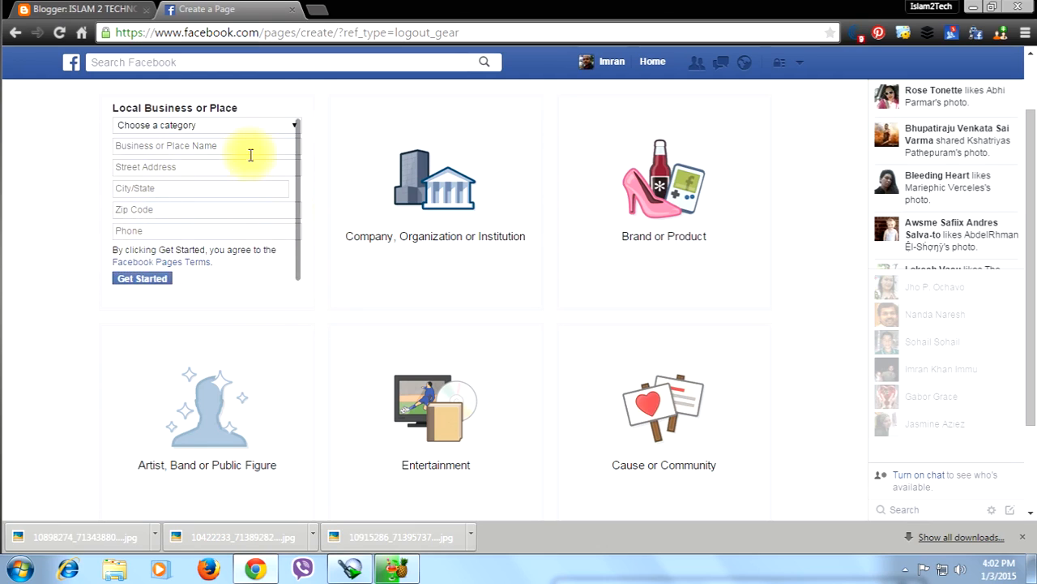
click(140, 149)
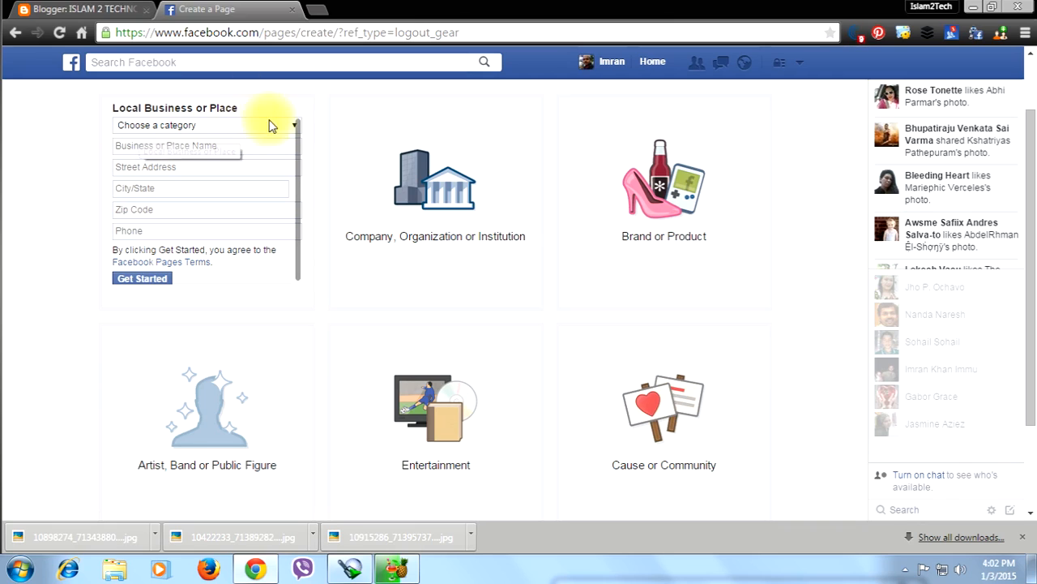
click(231, 123)
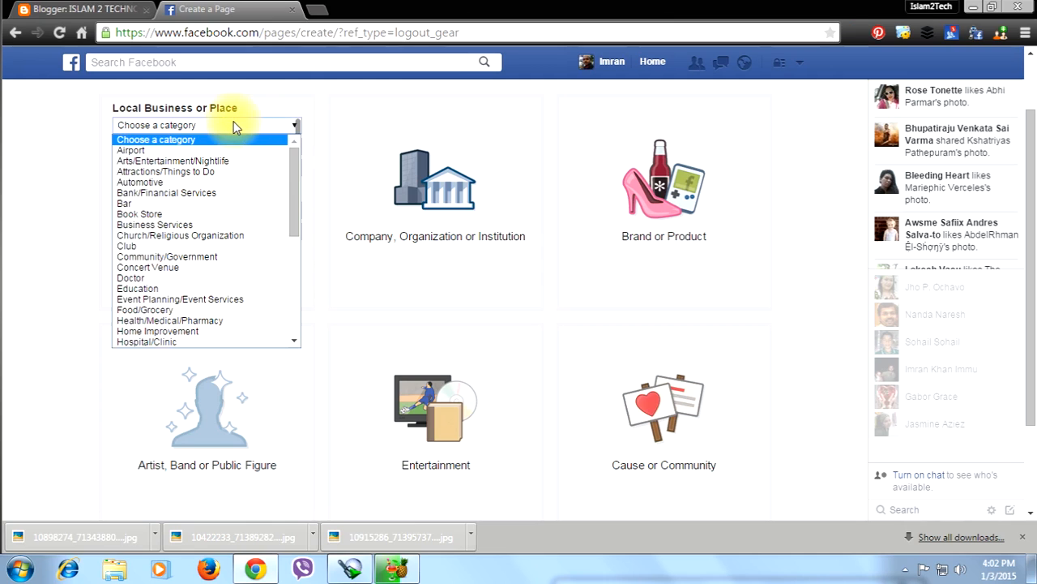
scroll(209, 235, down, 5)
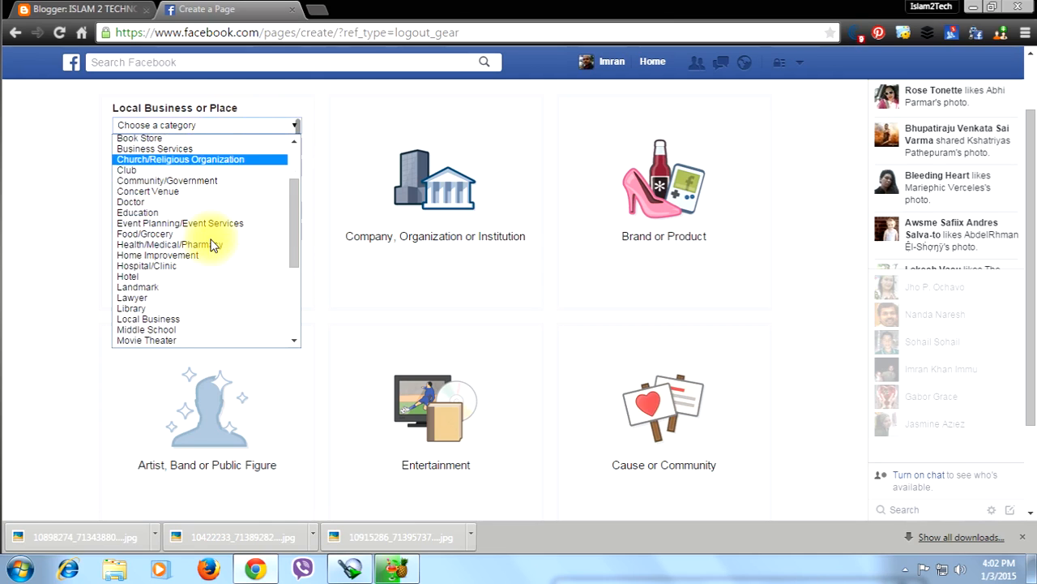
scroll(178, 235, up, 5)
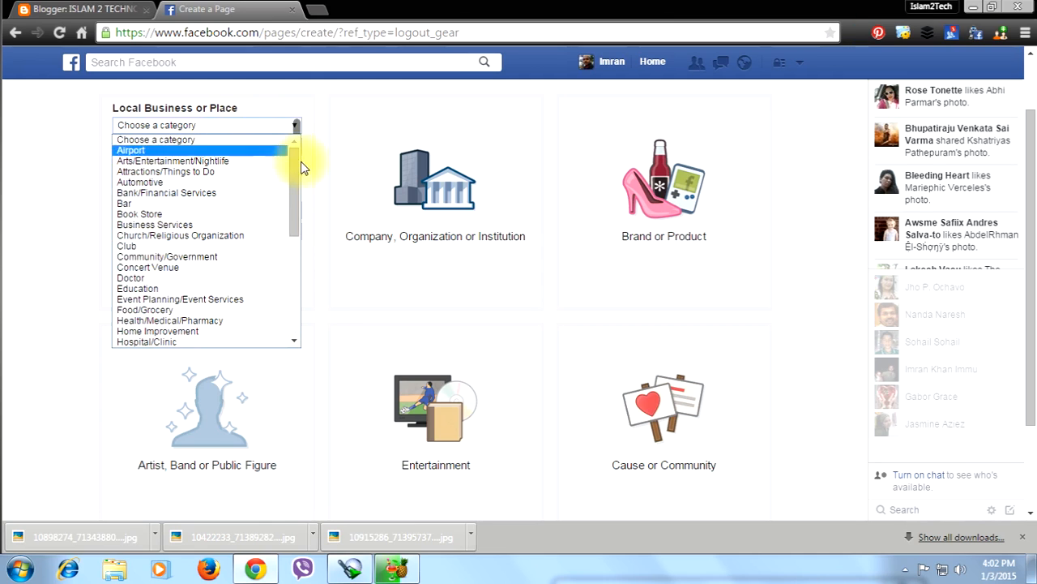
click(56, 162)
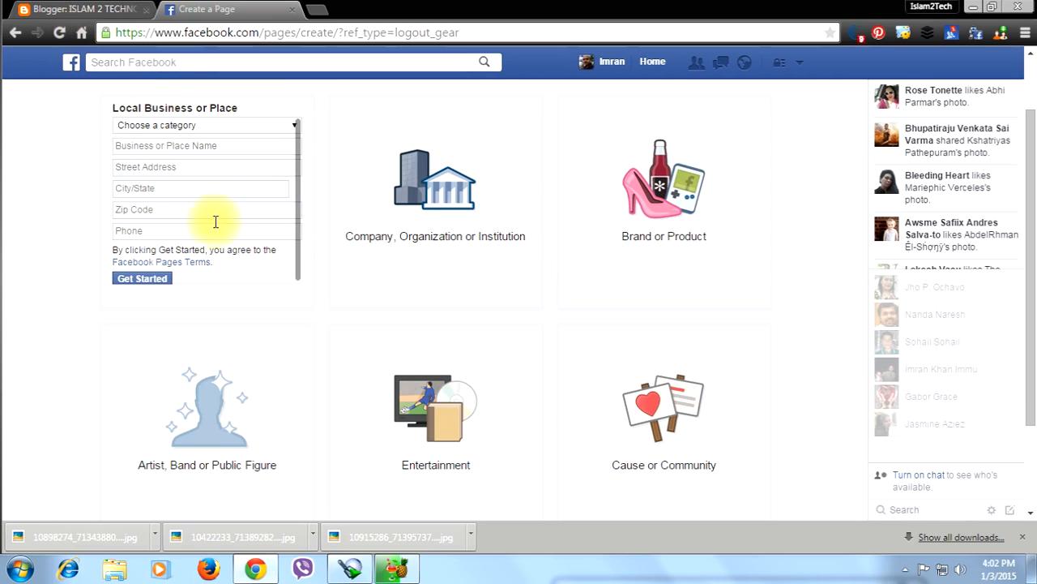
click(227, 130)
scroll(192, 178, down, 5)
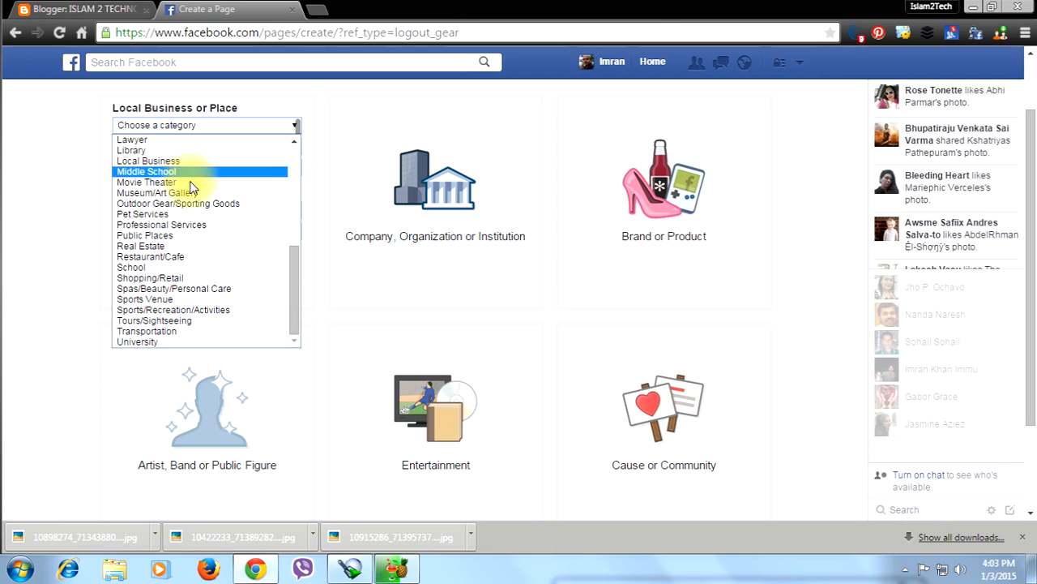
scroll(198, 151, up, 3)
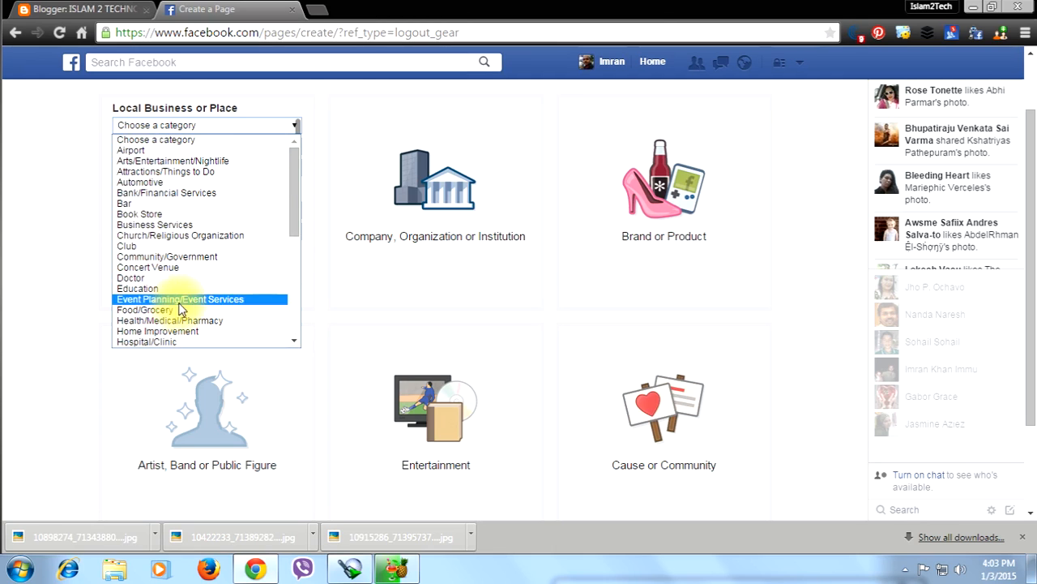
scroll(180, 308, down, 2)
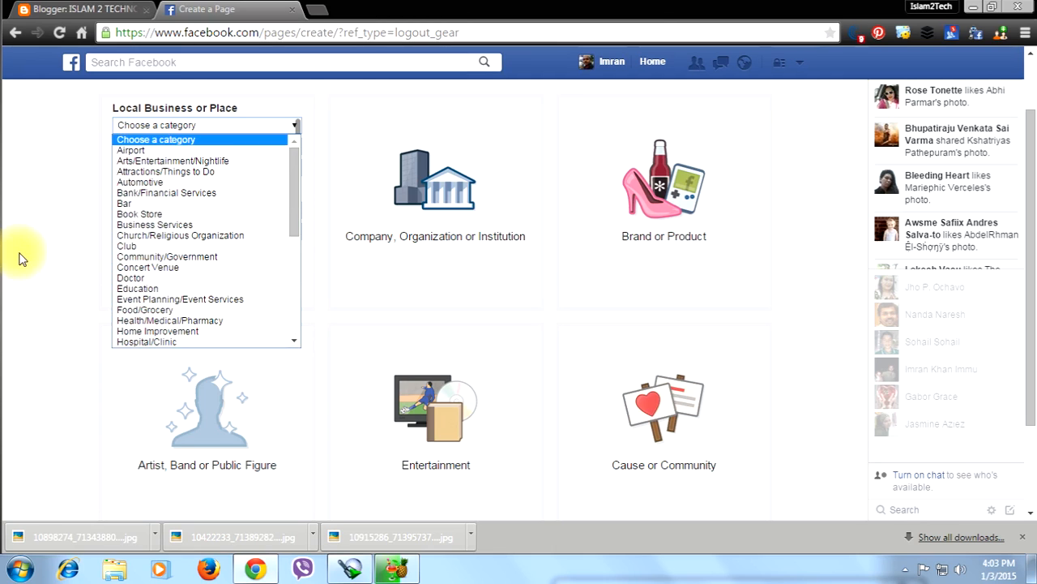
click(177, 138)
- Examine the business name, street address, city/state, zip code and phone fields of the Local Business or Place form
click(172, 146)
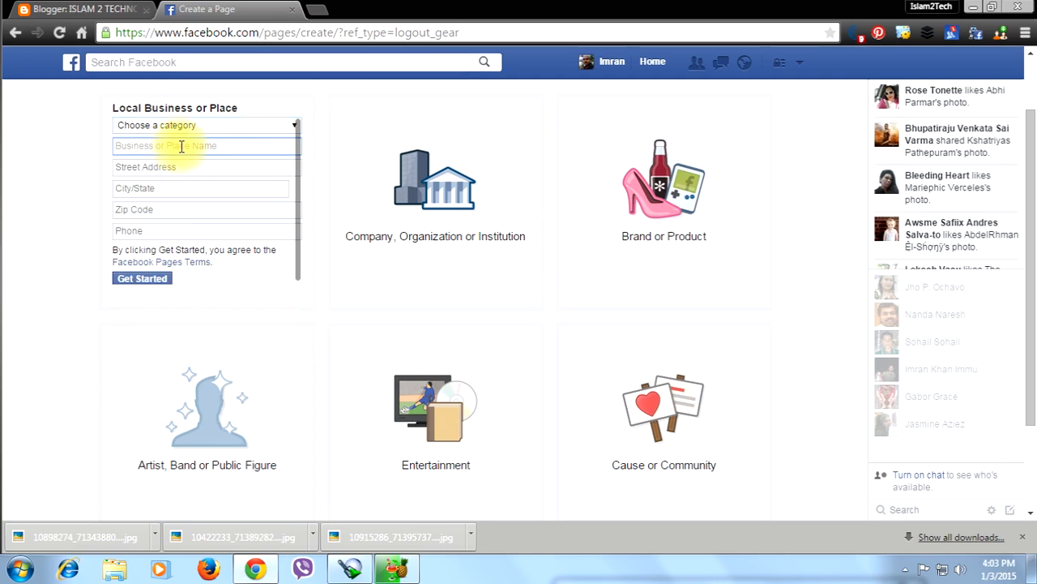
click(241, 147)
click(42, 162)
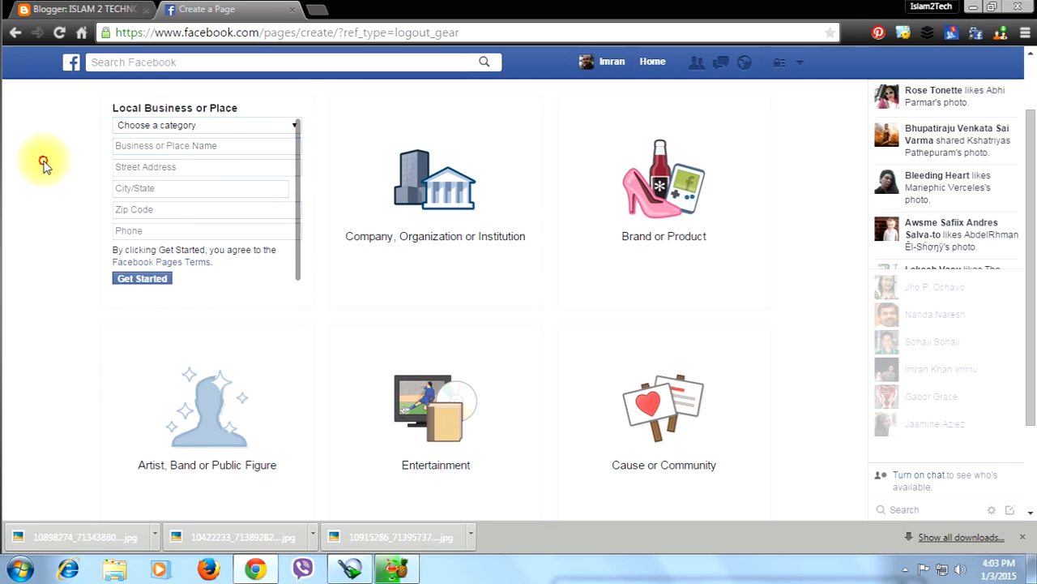
click(176, 145)
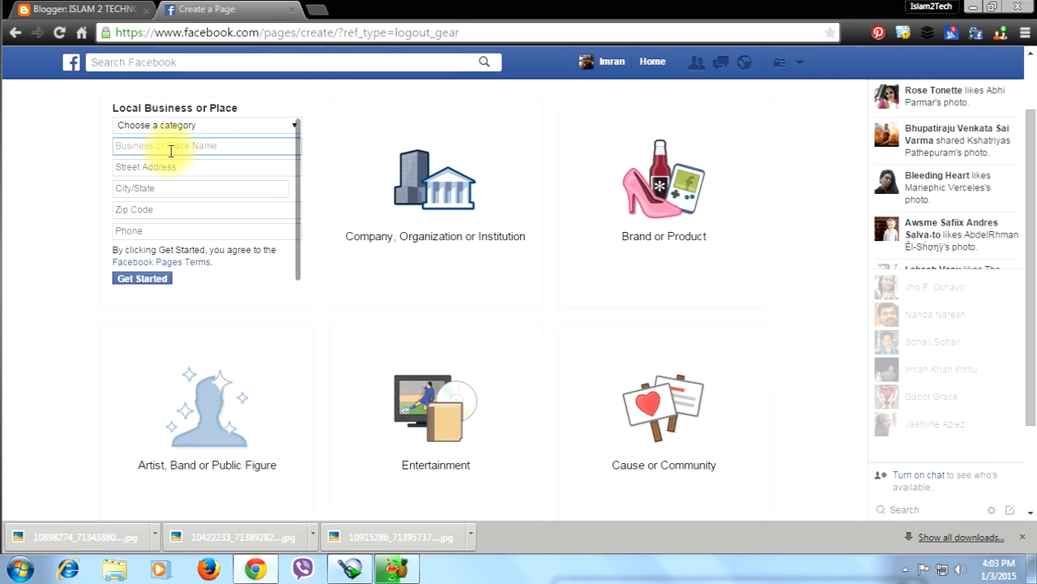
click(171, 151)
click(55, 189)
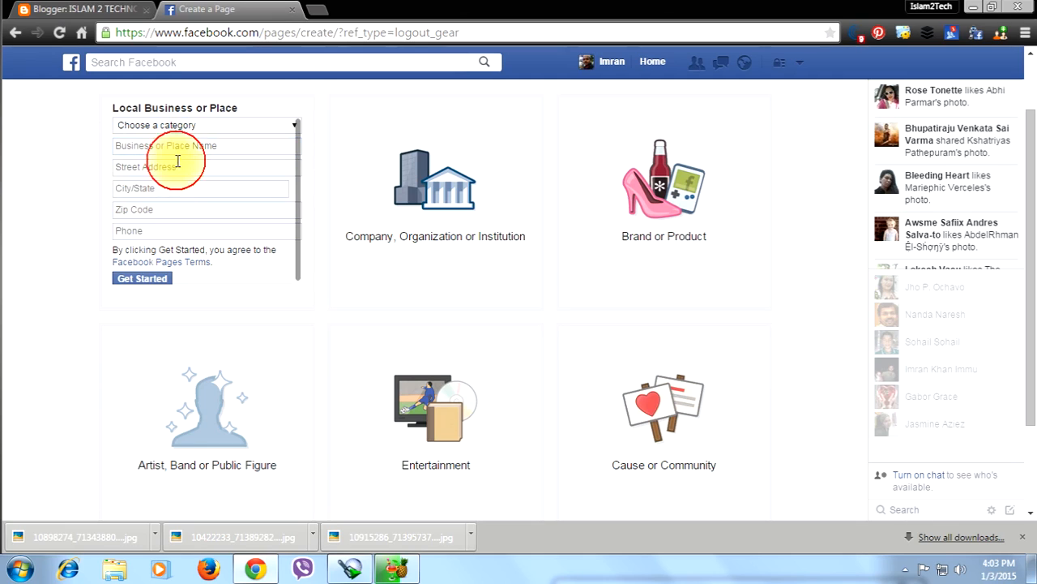
click(167, 168)
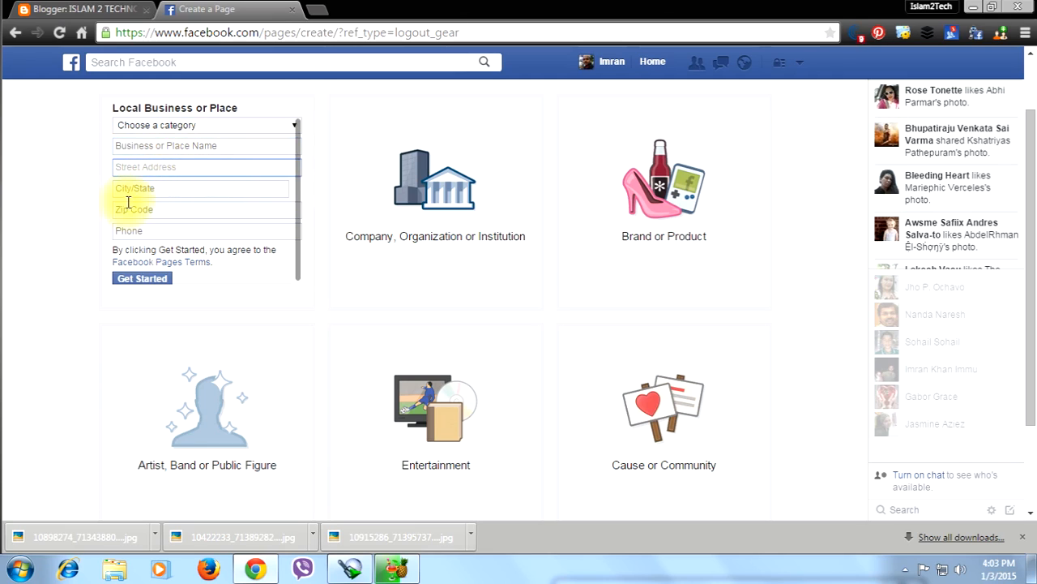
click(162, 189)
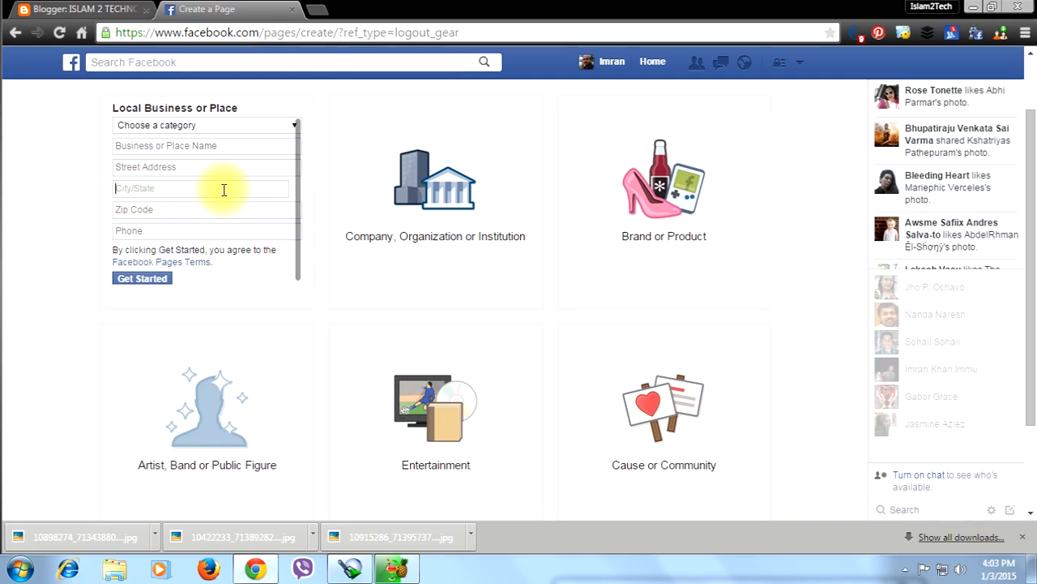
click(163, 190)
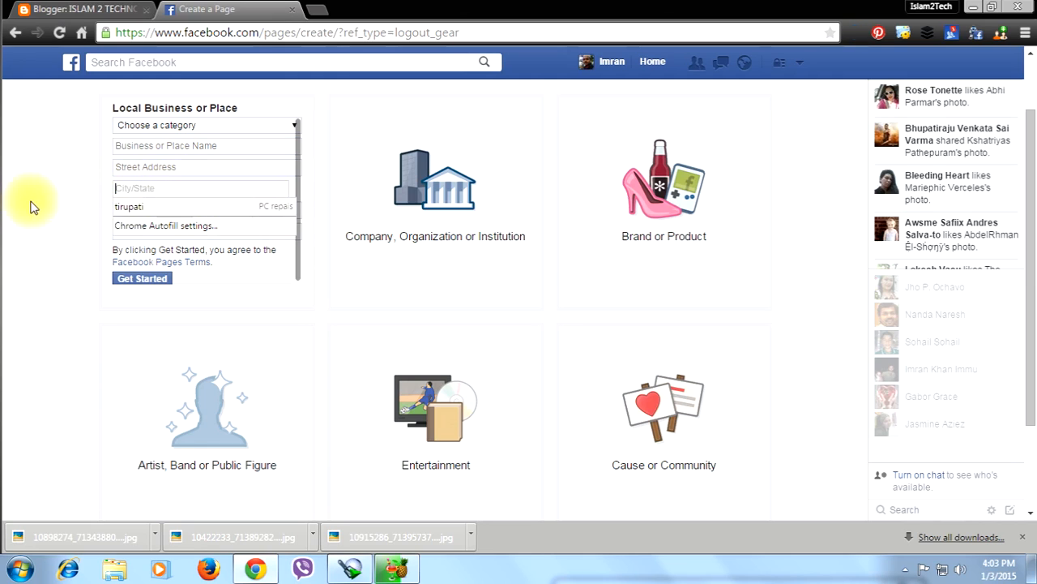
click(30, 204)
click(170, 209)
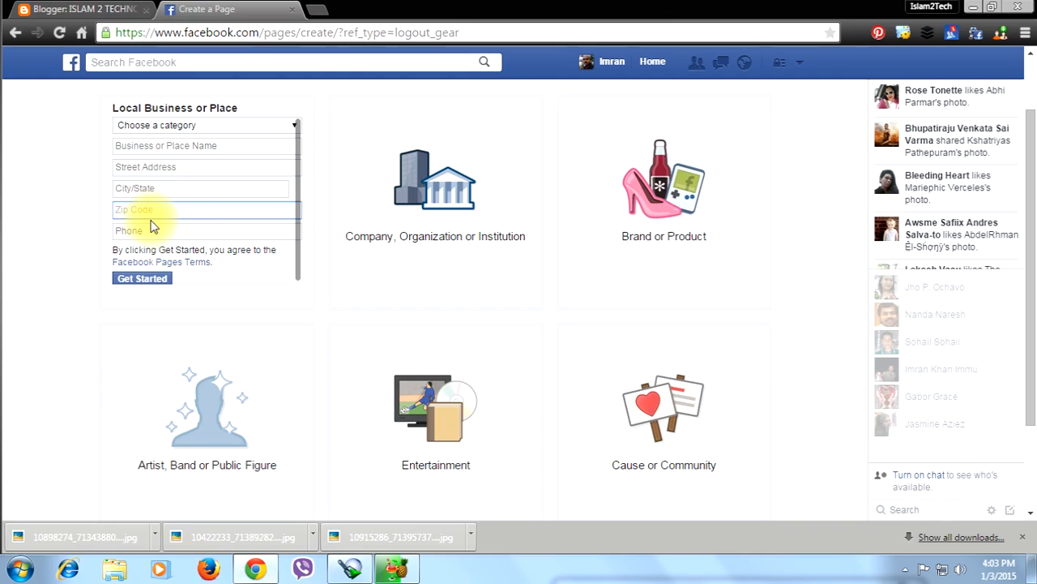
click(157, 229)
click(62, 206)
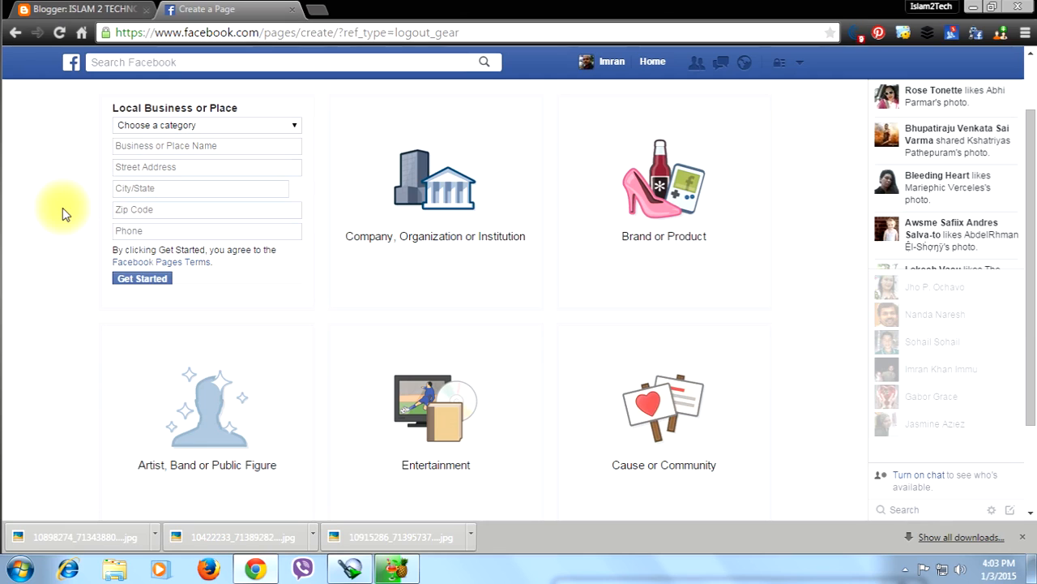
click(166, 231)
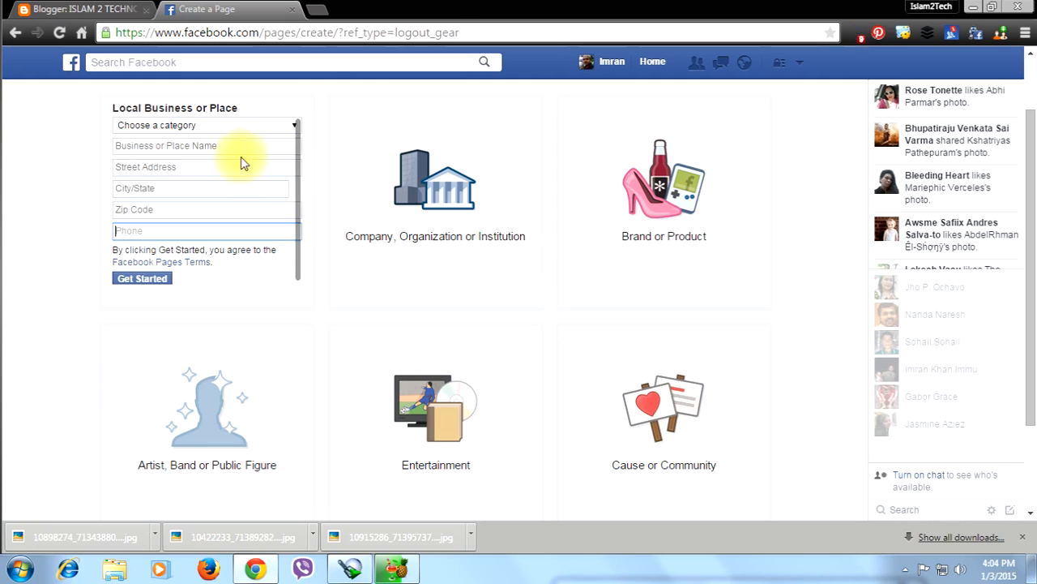
- Open the Company, Organization or Institution form and examine its category list and company name field
scroll(275, 197, down, 1)
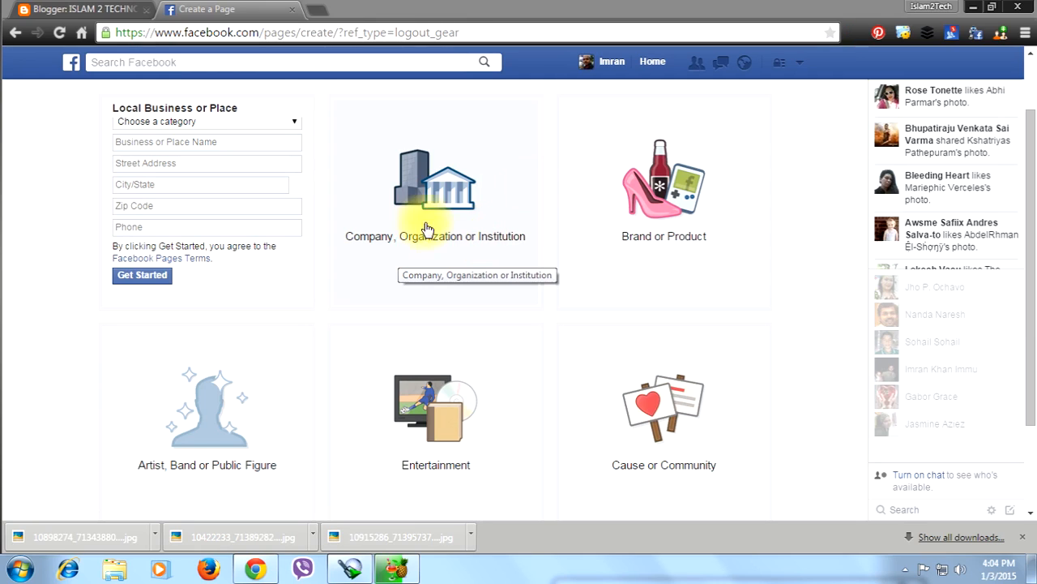
click(443, 232)
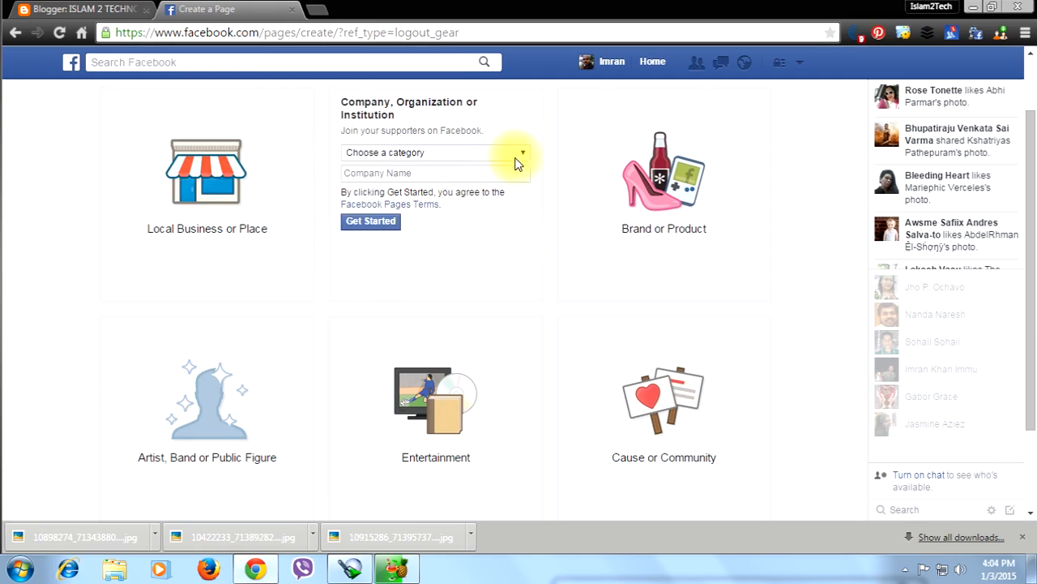
click(470, 148)
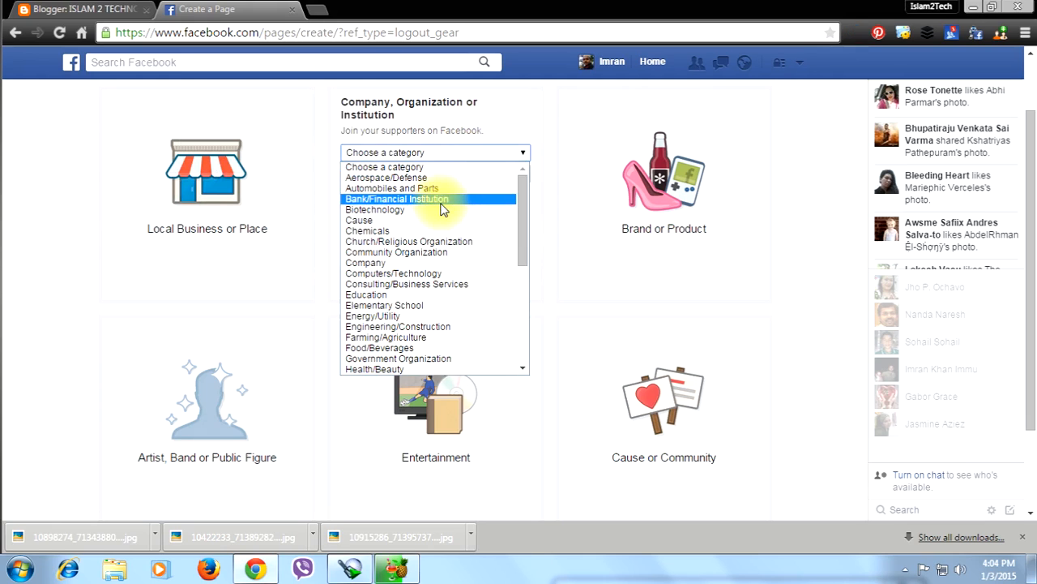
scroll(447, 219, down, 5)
scroll(454, 250, down, 2)
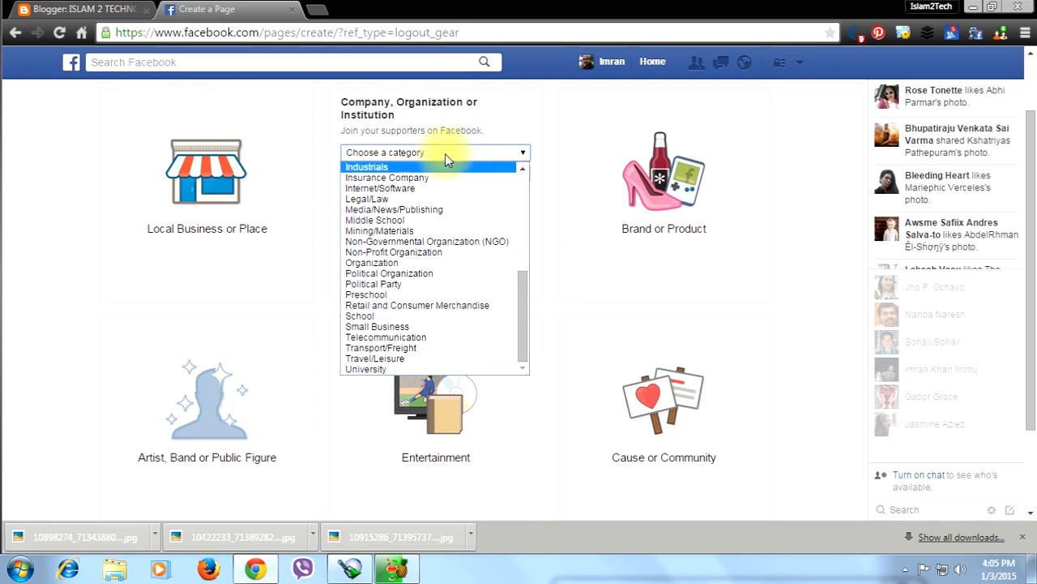
scroll(412, 215, up, 5)
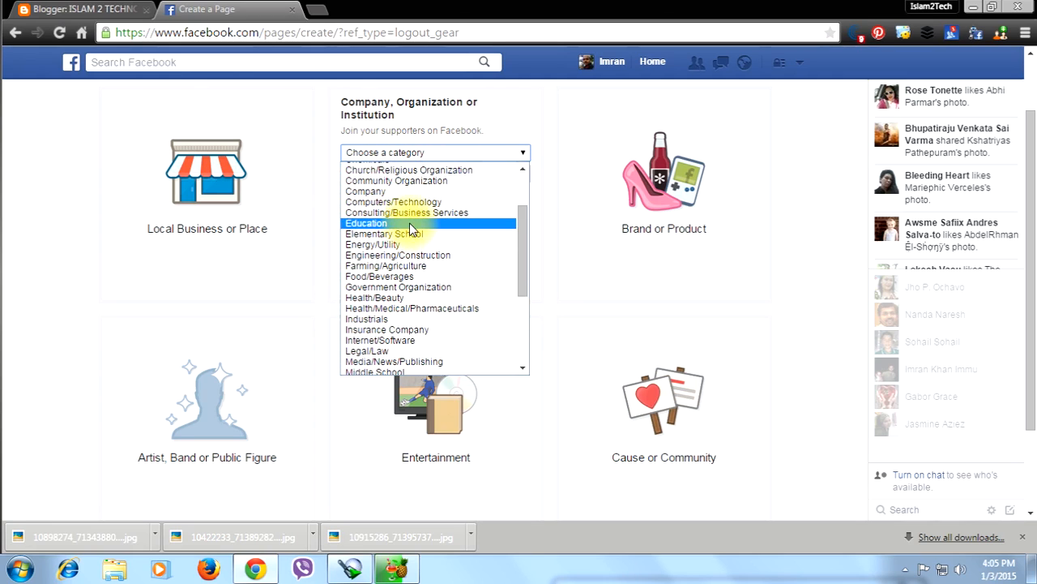
scroll(410, 212, up, 3)
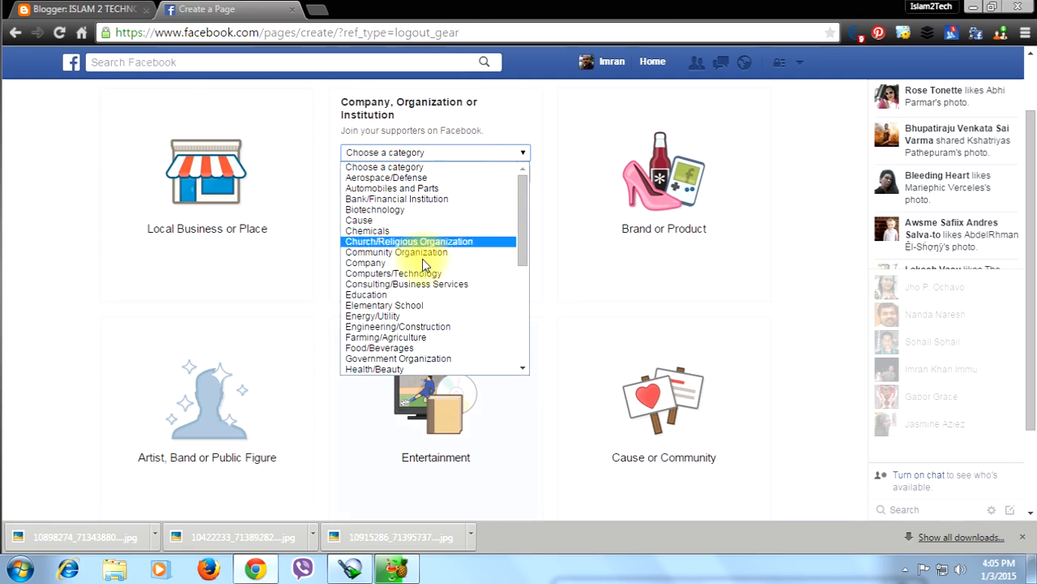
click(51, 215)
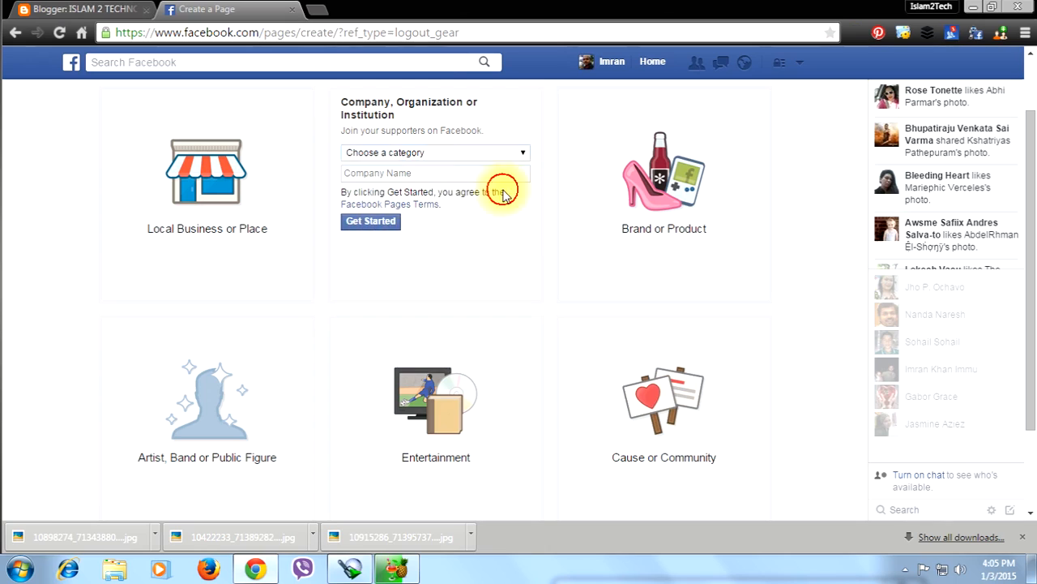
click(392, 175)
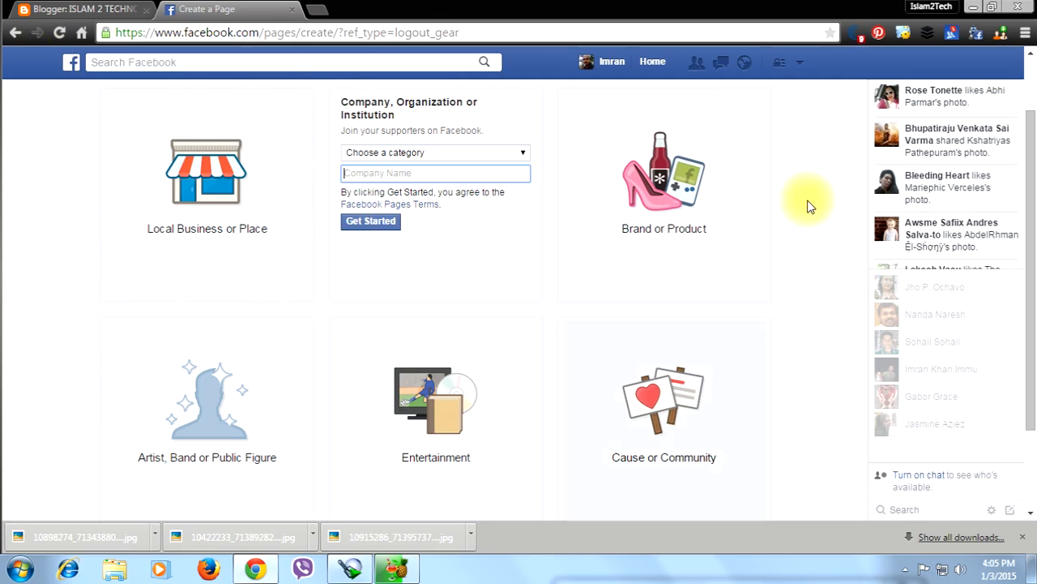
click(797, 253)
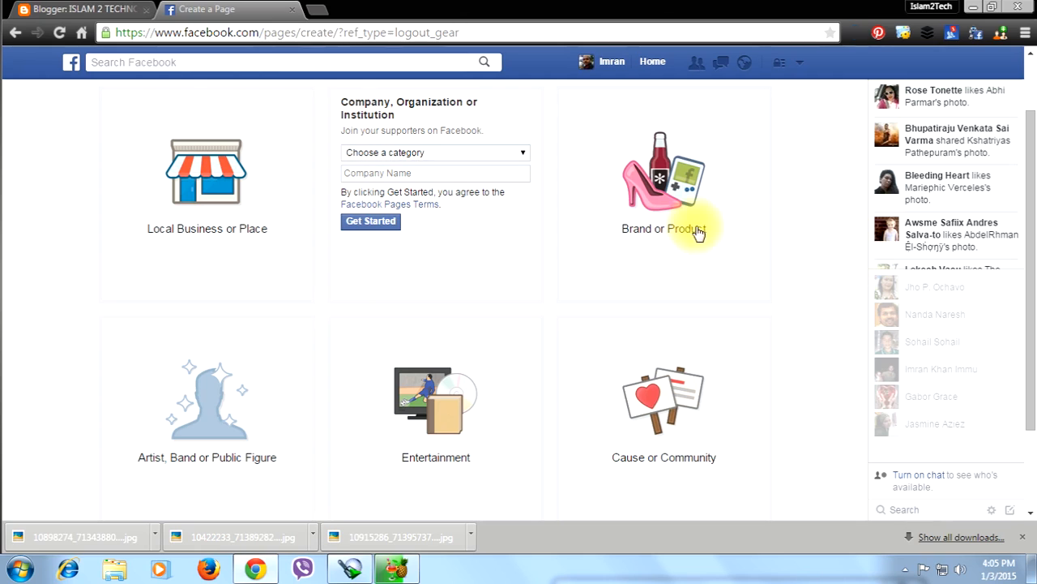
- Open the Brand or Product form and look through its category list and brand or product name field
click(653, 232)
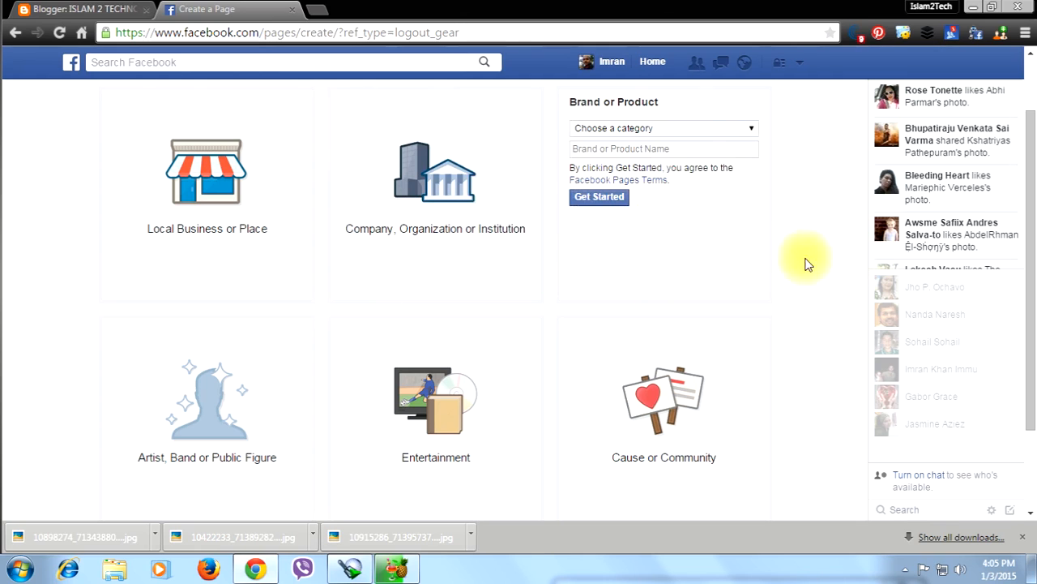
click(689, 132)
scroll(669, 195, down, 5)
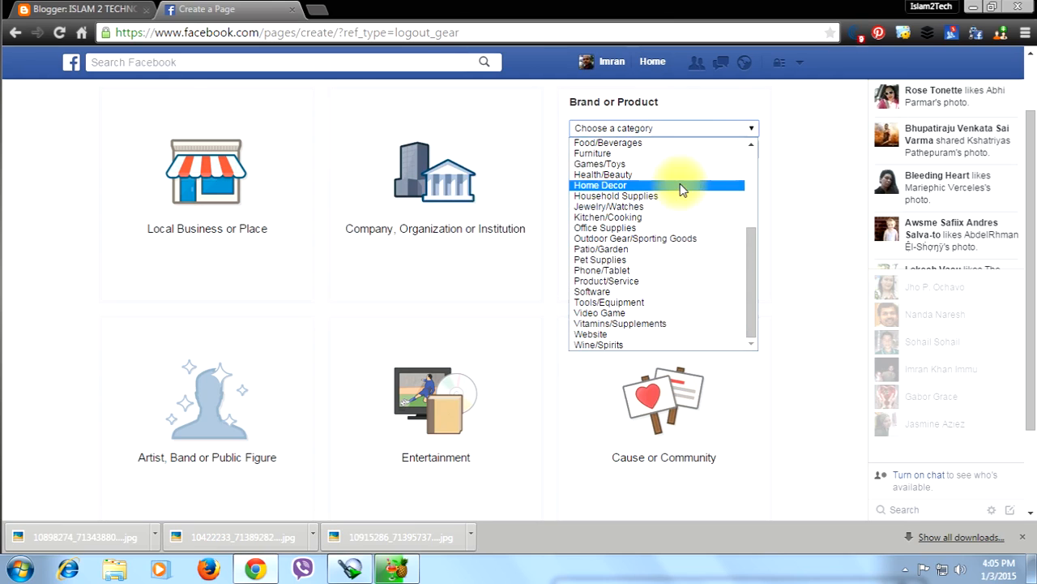
scroll(681, 189, up, 5)
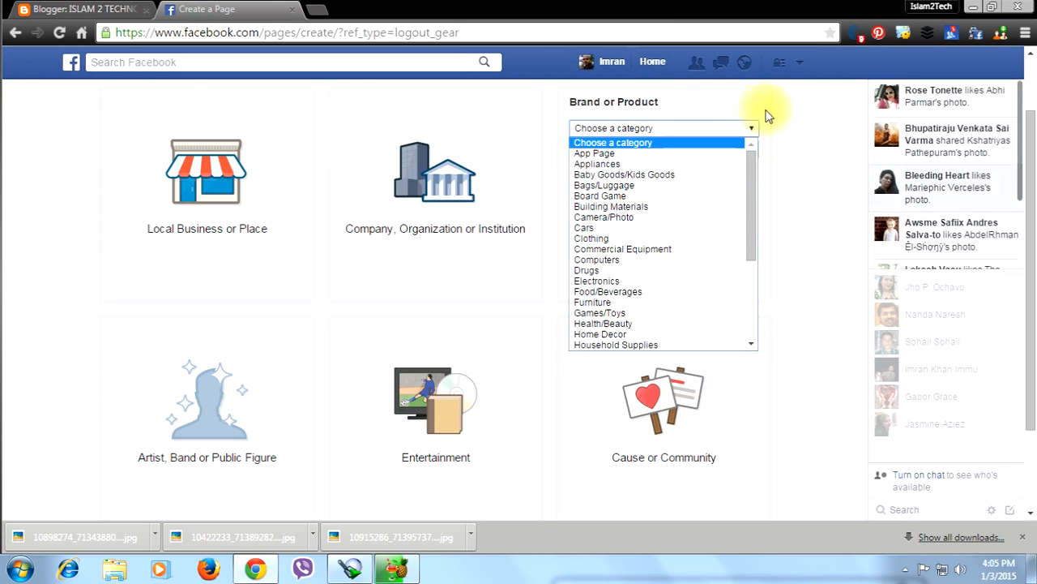
click(790, 156)
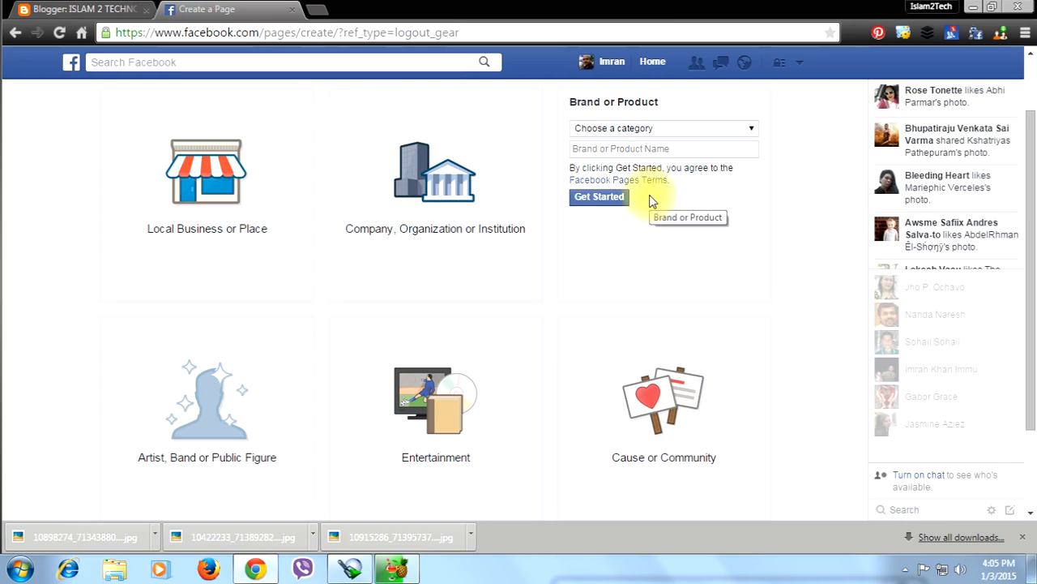
click(753, 169)
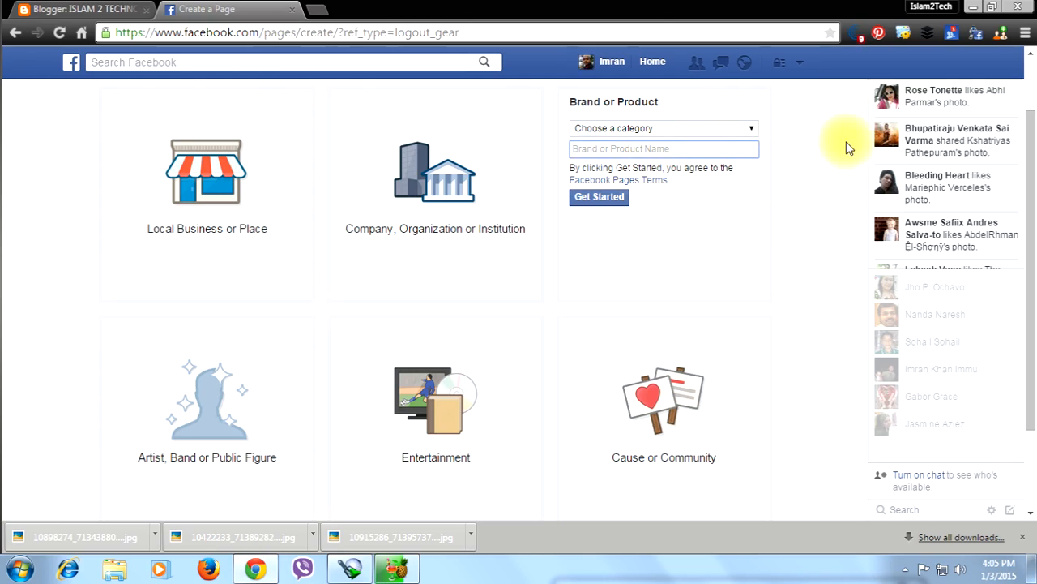
click(734, 130)
scroll(689, 203, down, 5)
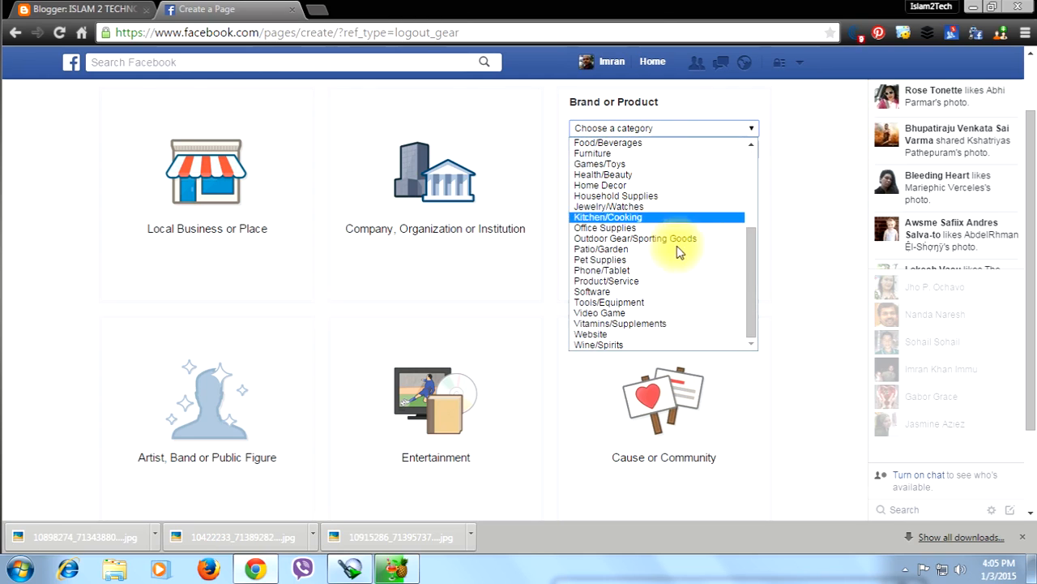
scroll(664, 308, up, 5)
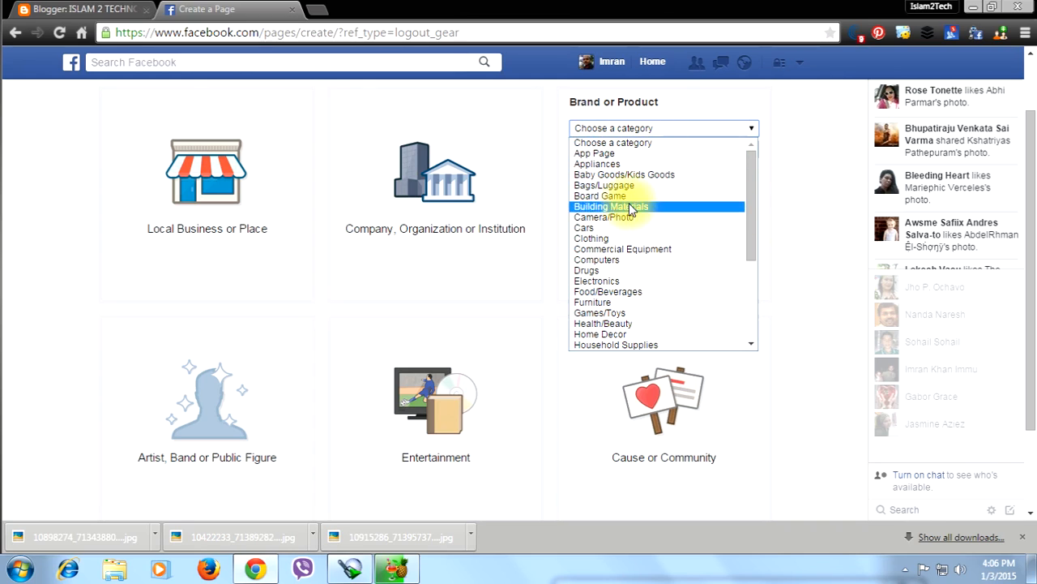
click(825, 208)
click(653, 148)
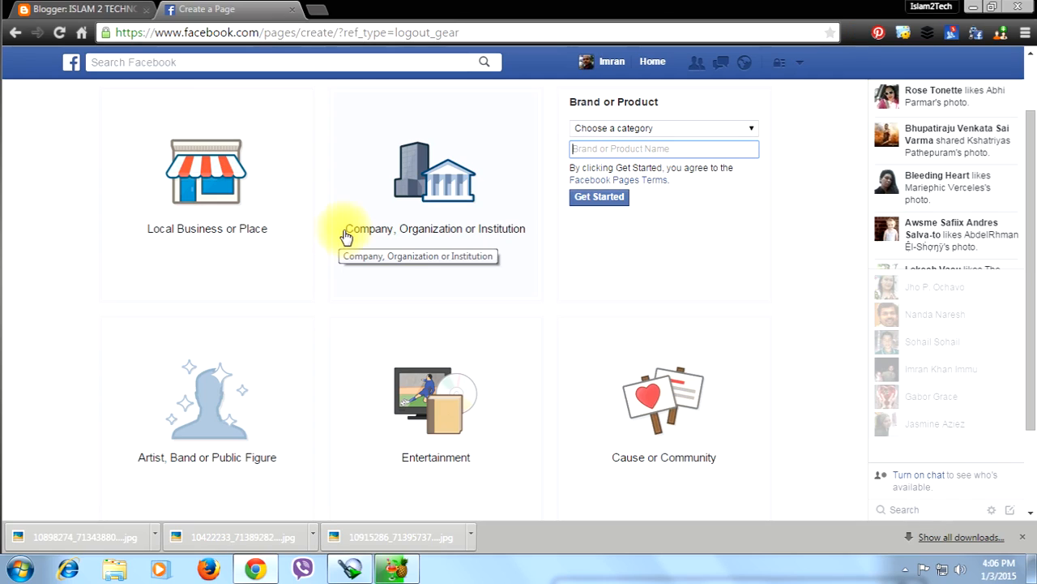
- Open the Artist, Band or Public Figure form and examine its category list and name field
scroll(138, 267, down, 2)
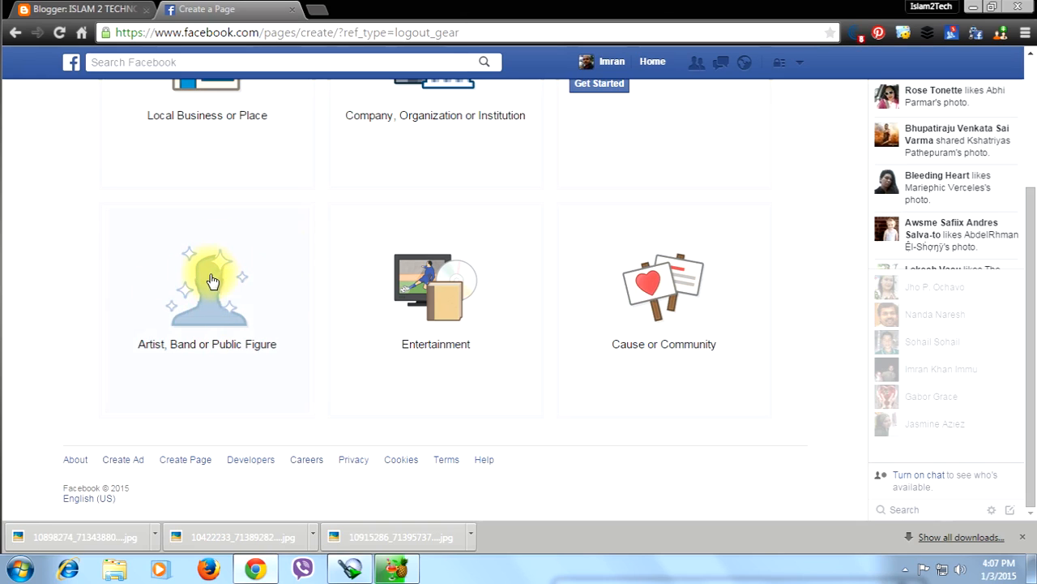
click(243, 279)
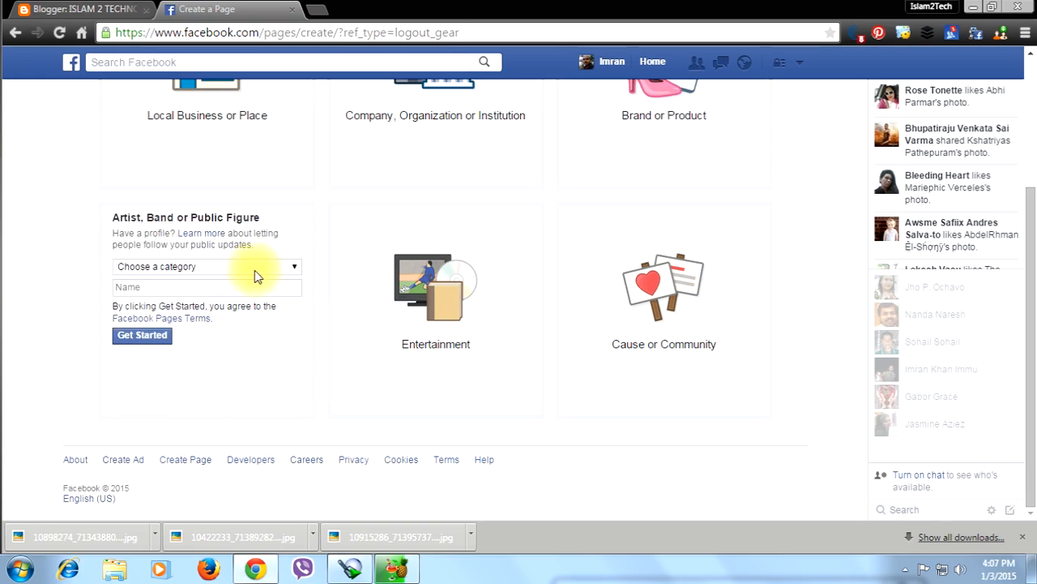
click(258, 268)
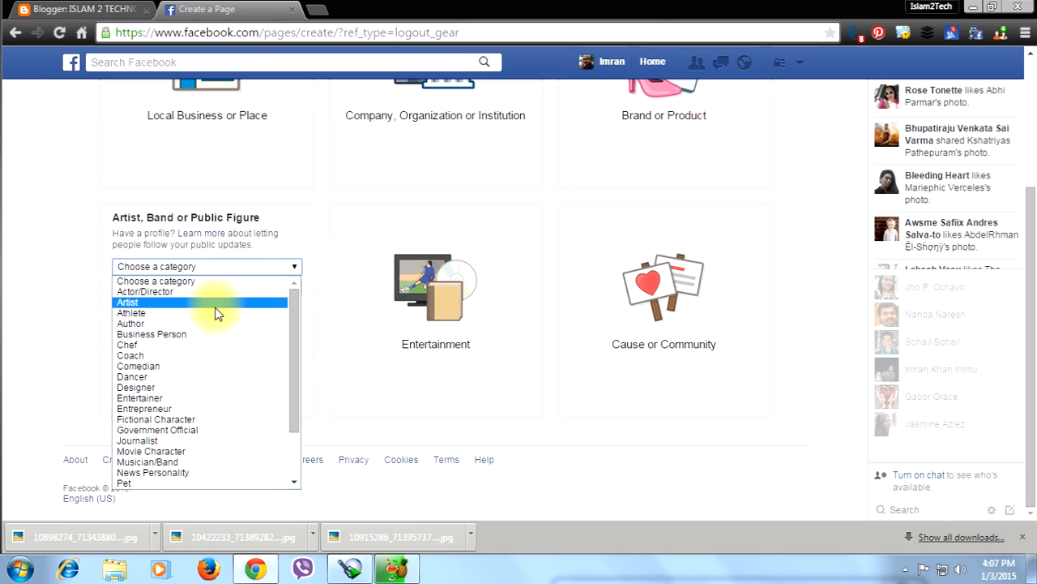
scroll(214, 318, down, 2)
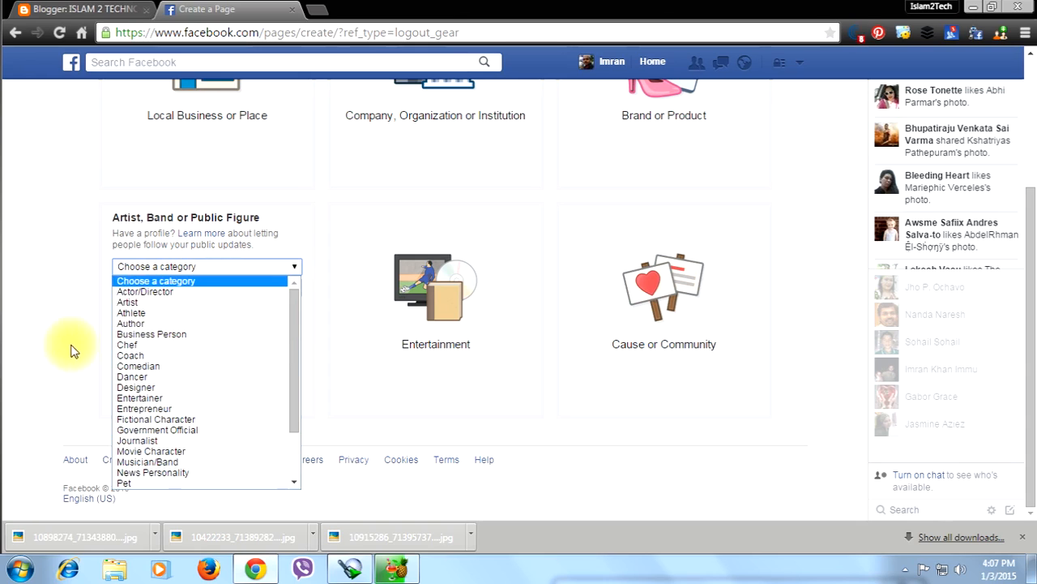
click(206, 280)
click(206, 283)
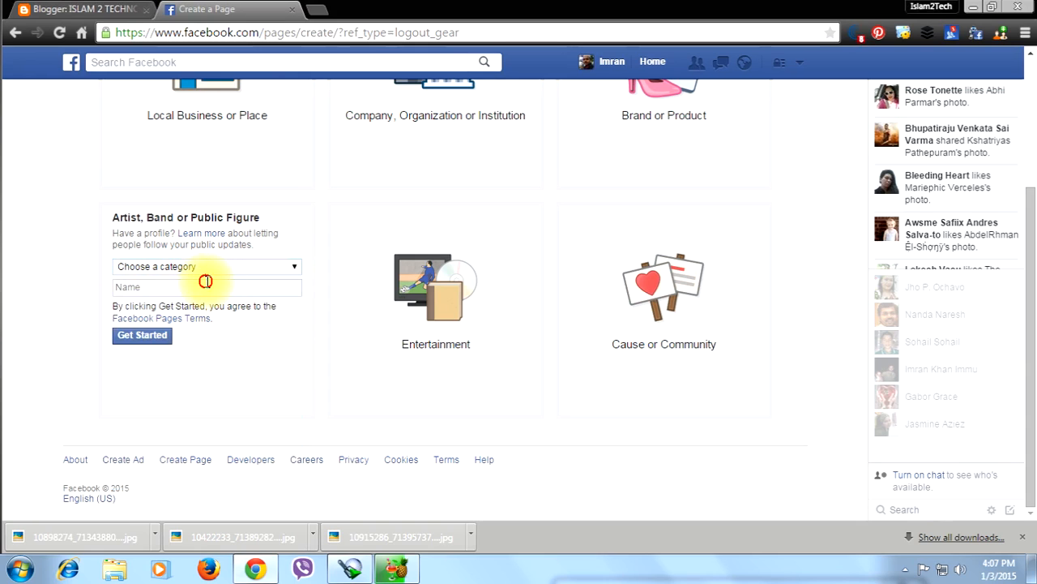
click(77, 326)
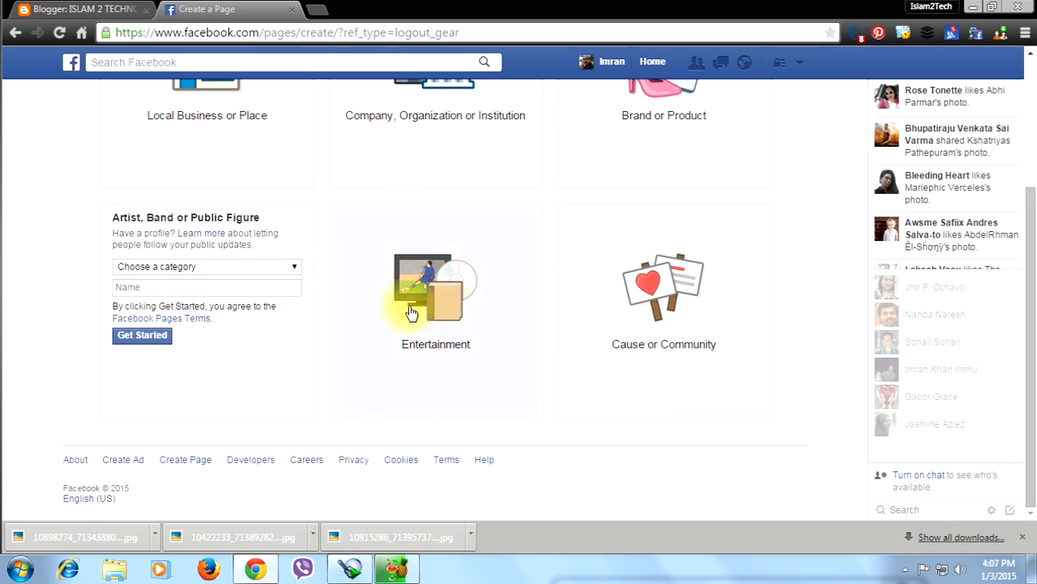
- Open the Entertainment form and look through its list of categories and its name field
click(450, 350)
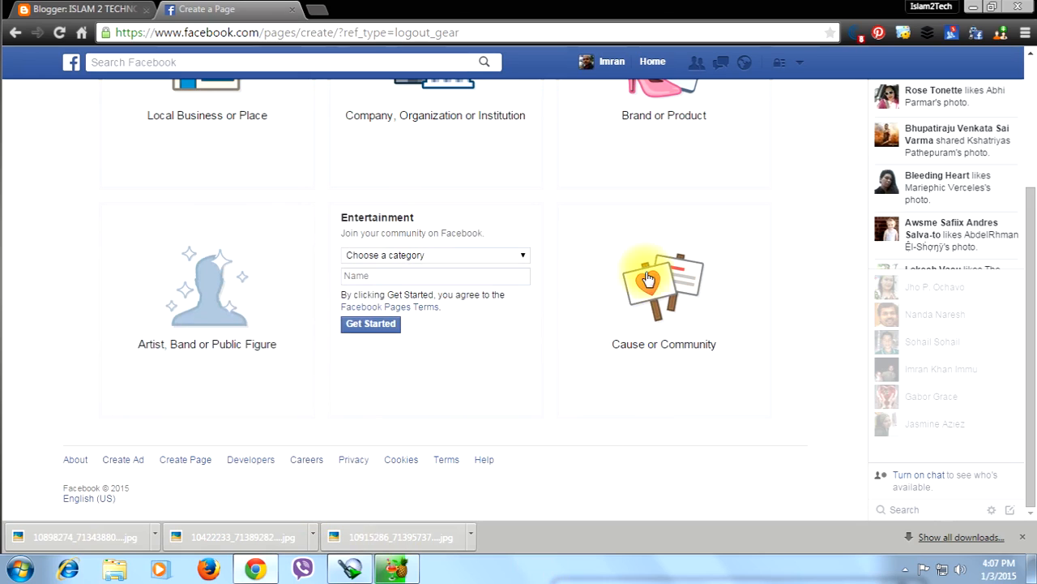
click(470, 258)
scroll(412, 300, down, 3)
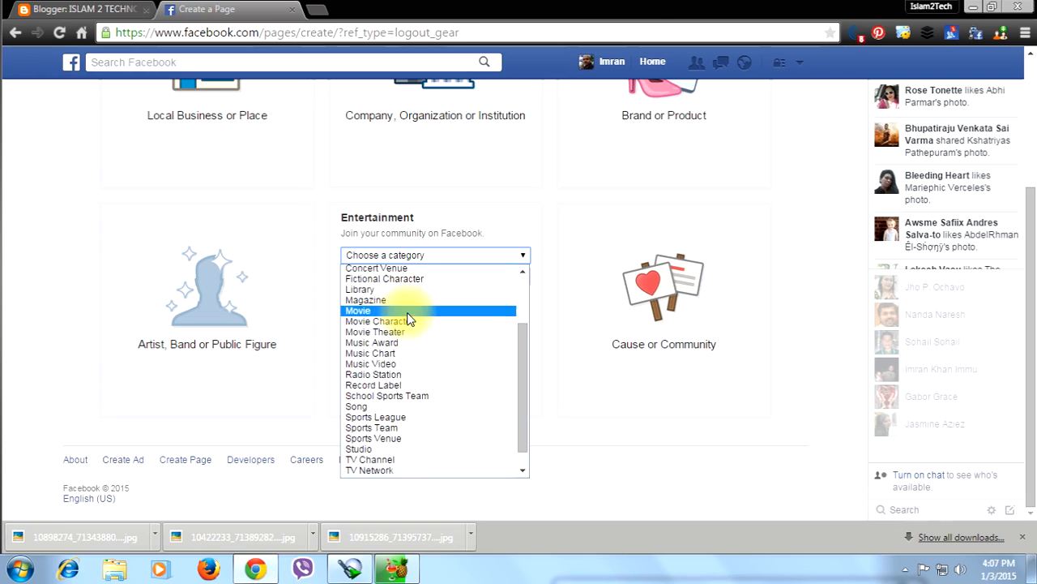
scroll(483, 291, up, 3)
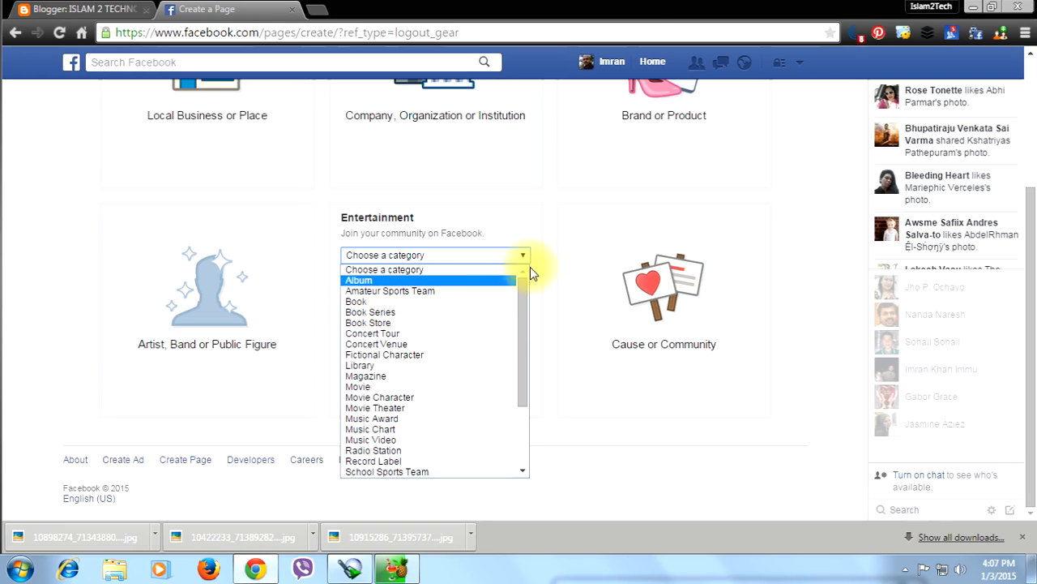
click(522, 257)
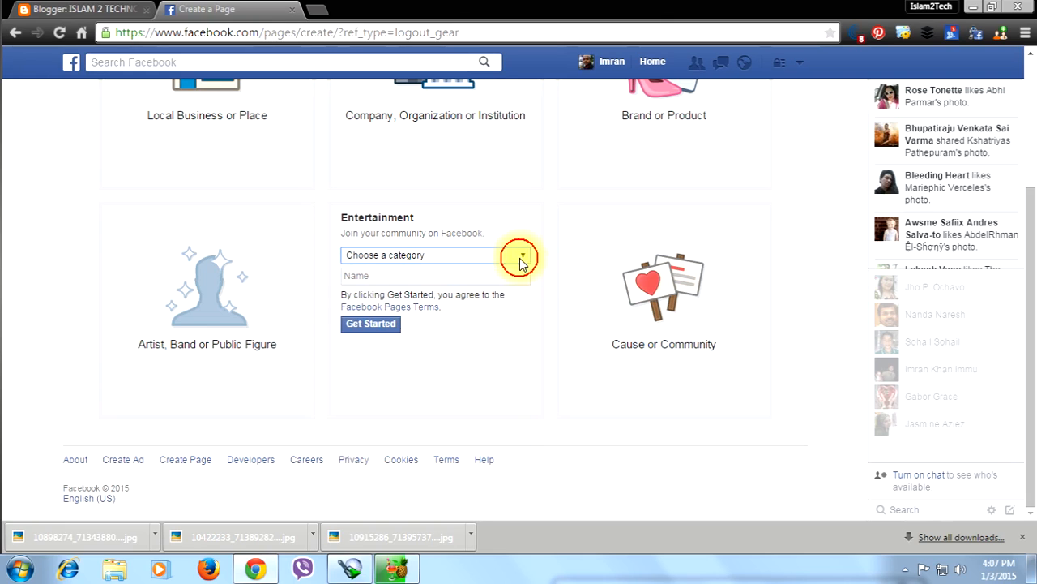
click(423, 258)
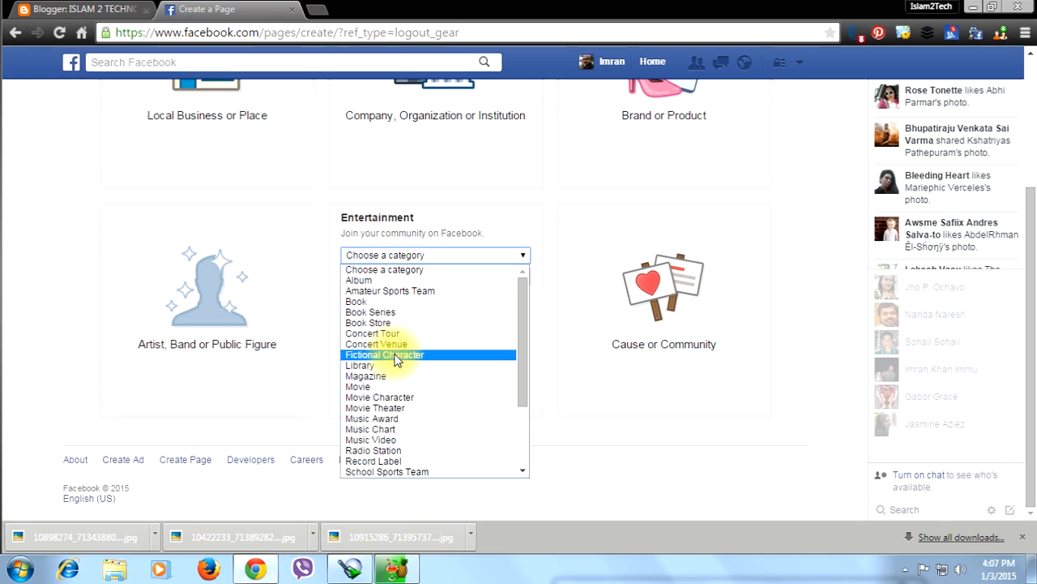
click(20, 253)
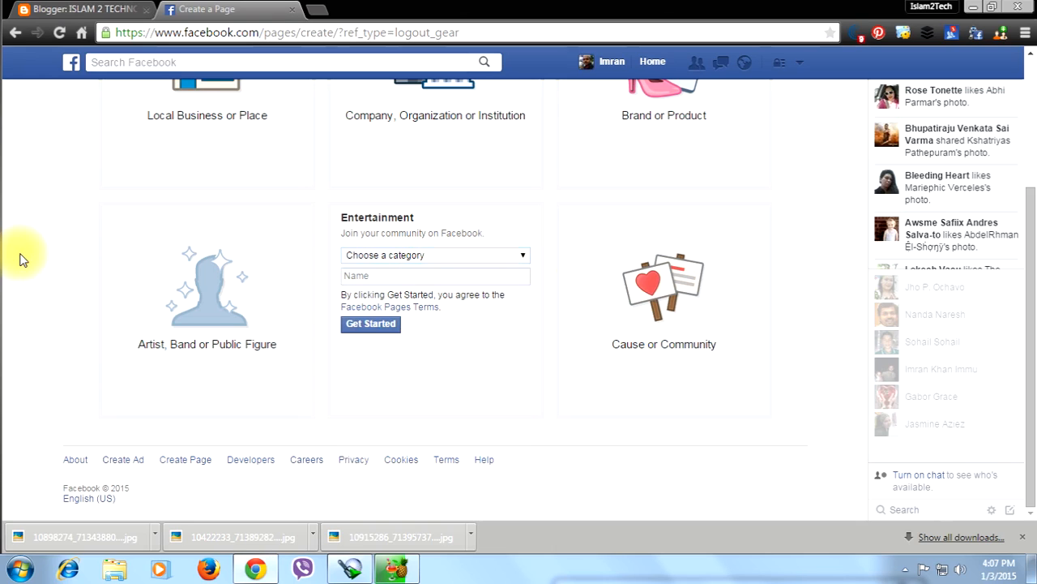
click(415, 257)
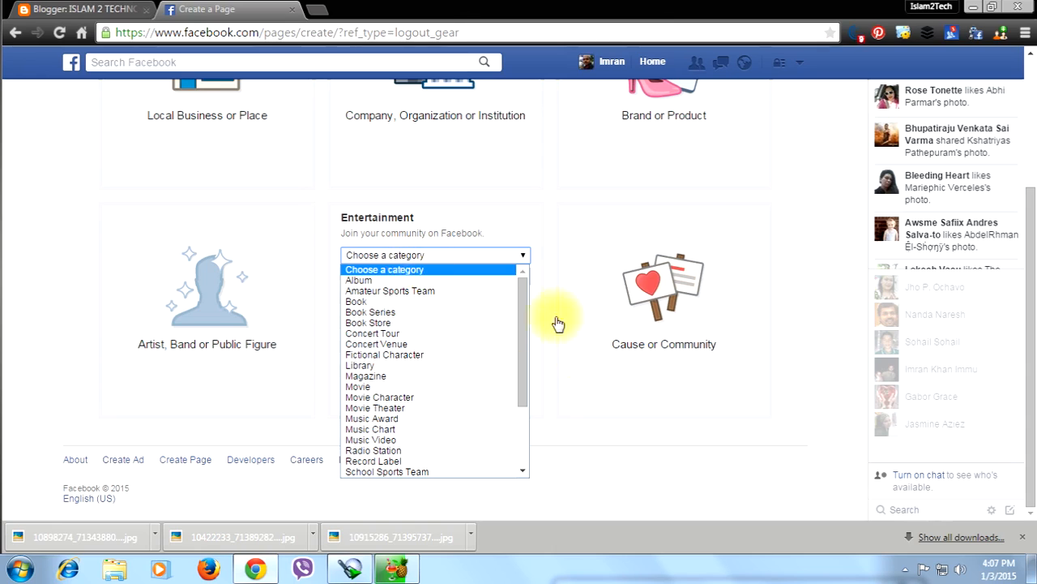
scroll(496, 321, down, 3)
scroll(493, 322, up, 3)
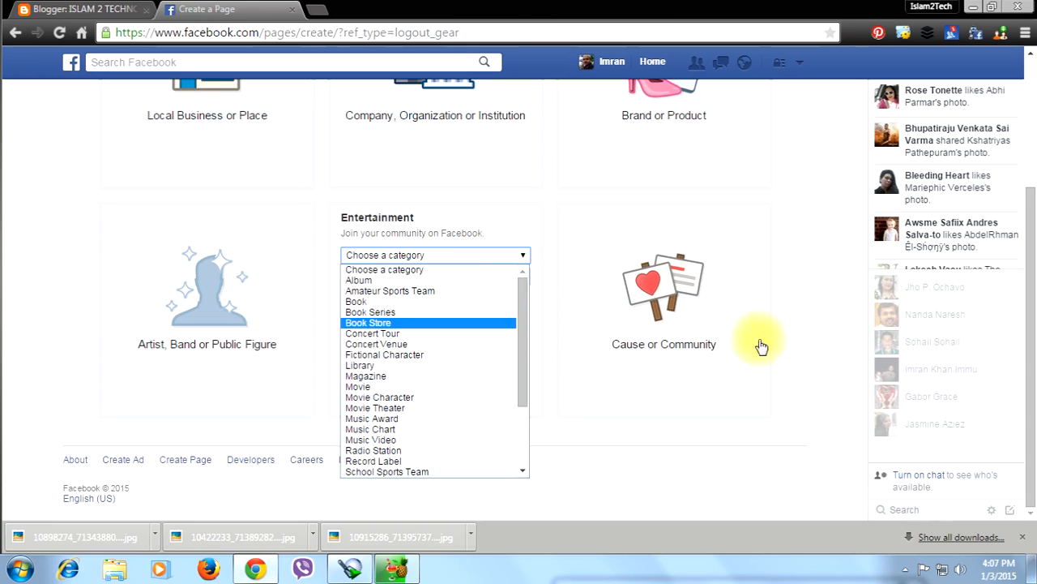
click(516, 266)
click(398, 276)
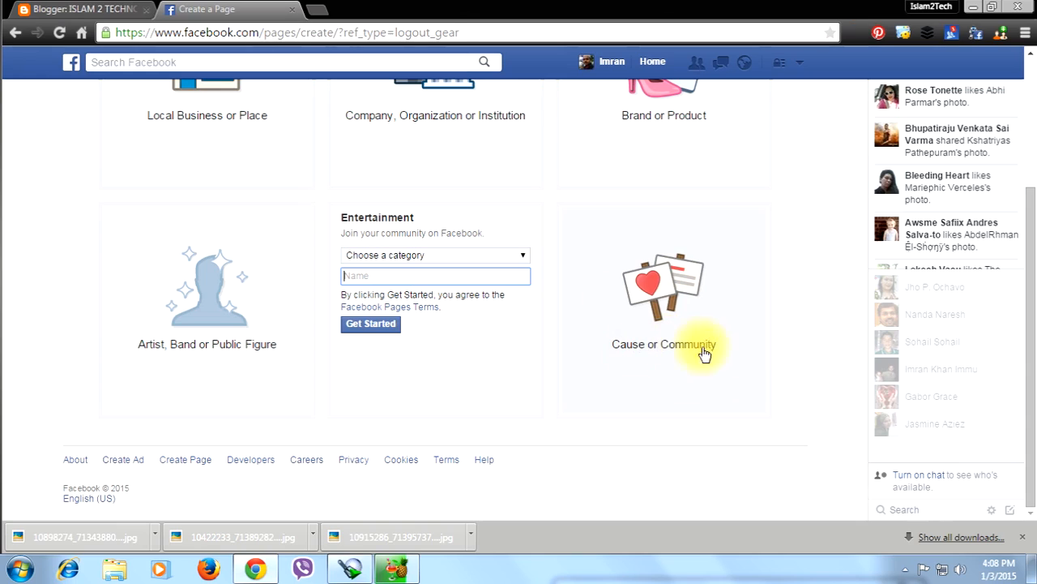
- Open the Cause or Community form and examine its cause or community name field
click(670, 321)
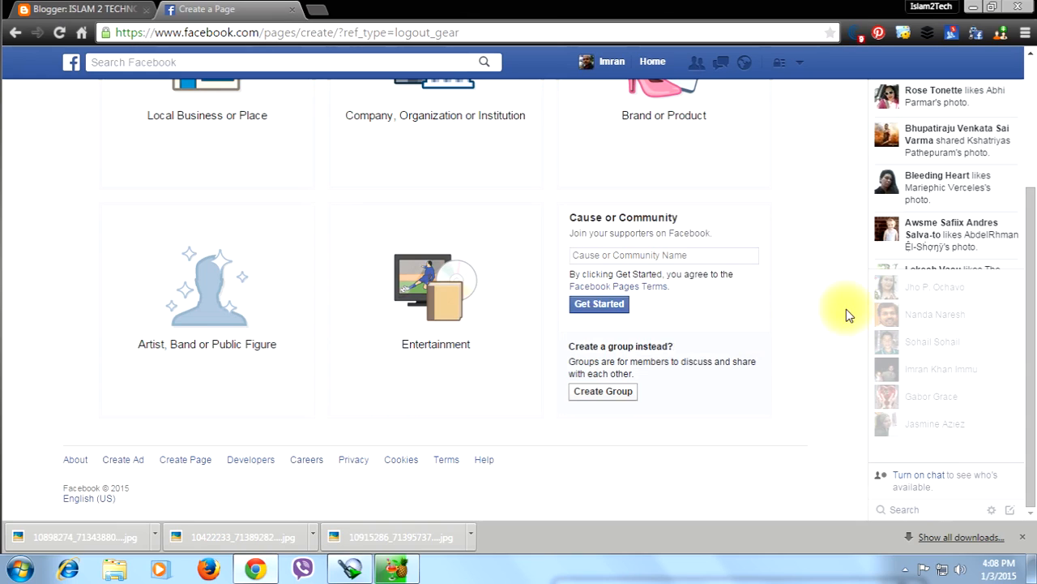
click(712, 256)
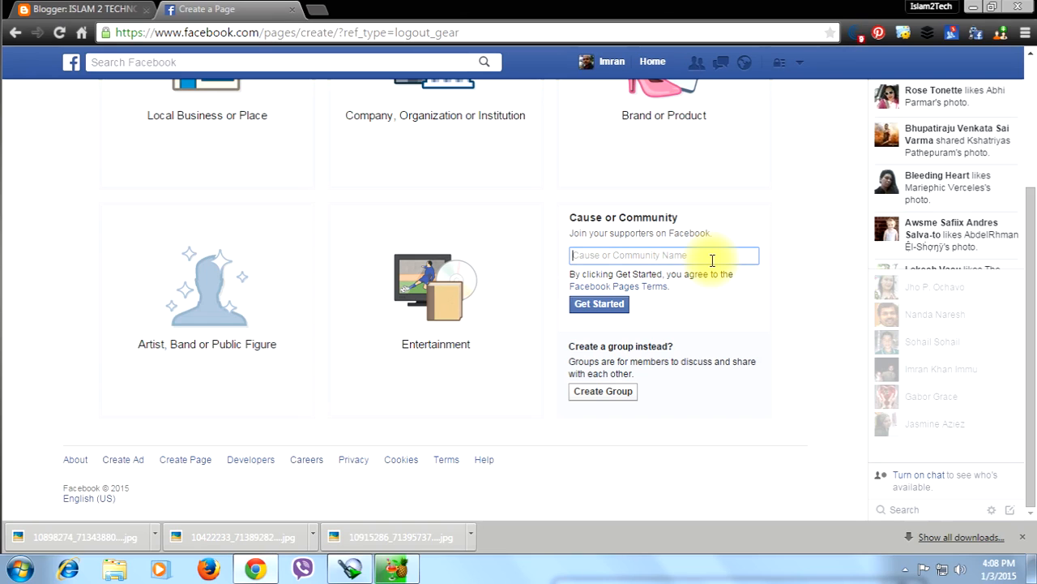
click(829, 261)
click(683, 258)
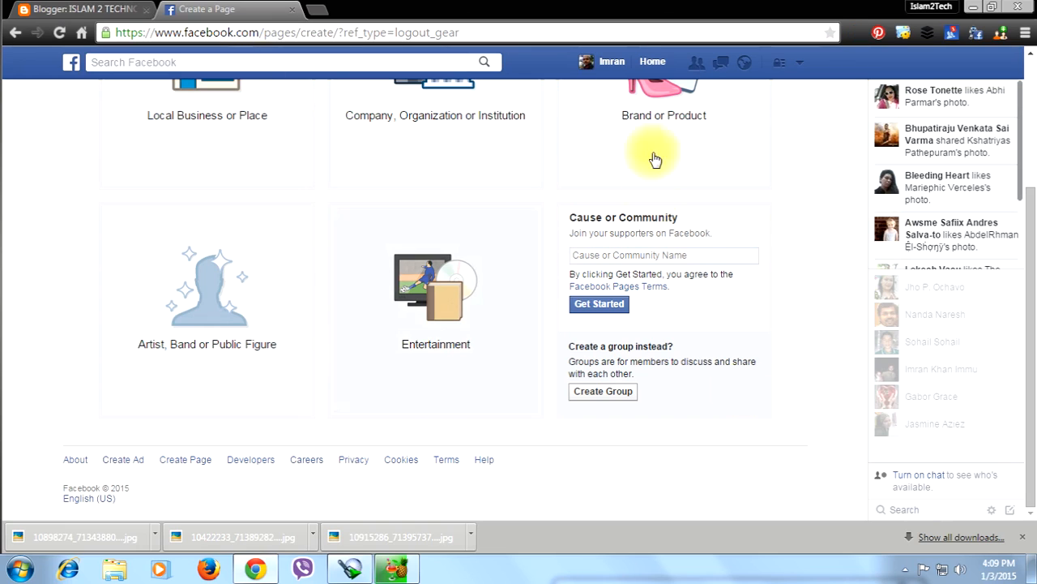
scroll(250, 340, up, 1)
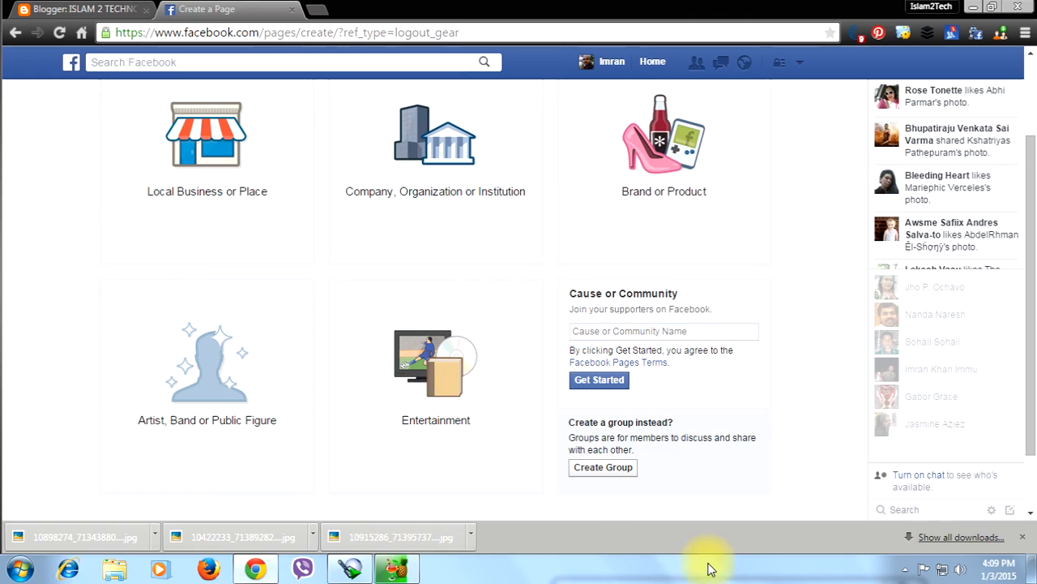
click(638, 334)
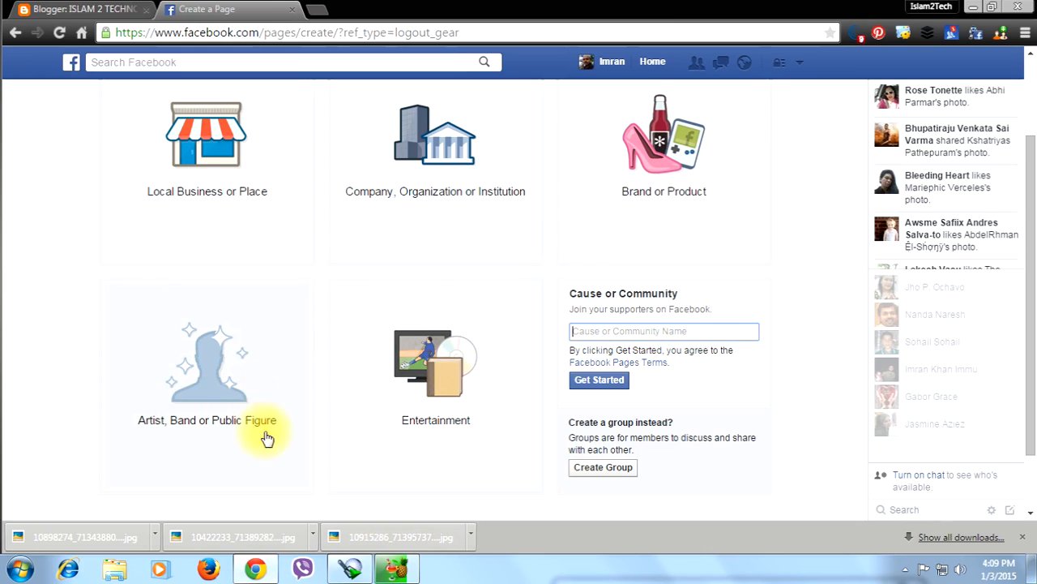
- Choose Artist, Band or Public Figure as the page type and set its category to Fictional Character
click(229, 366)
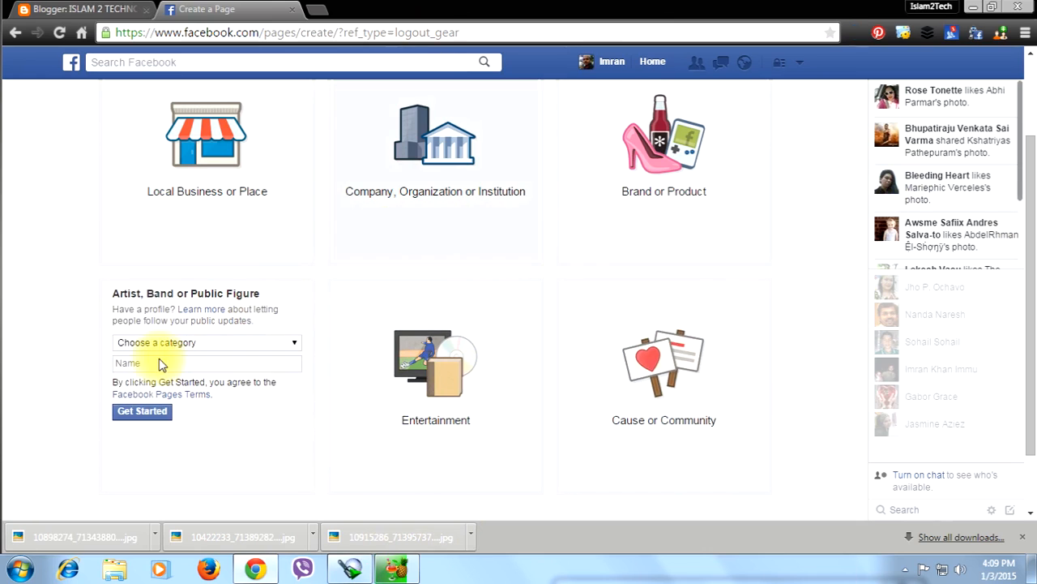
click(259, 344)
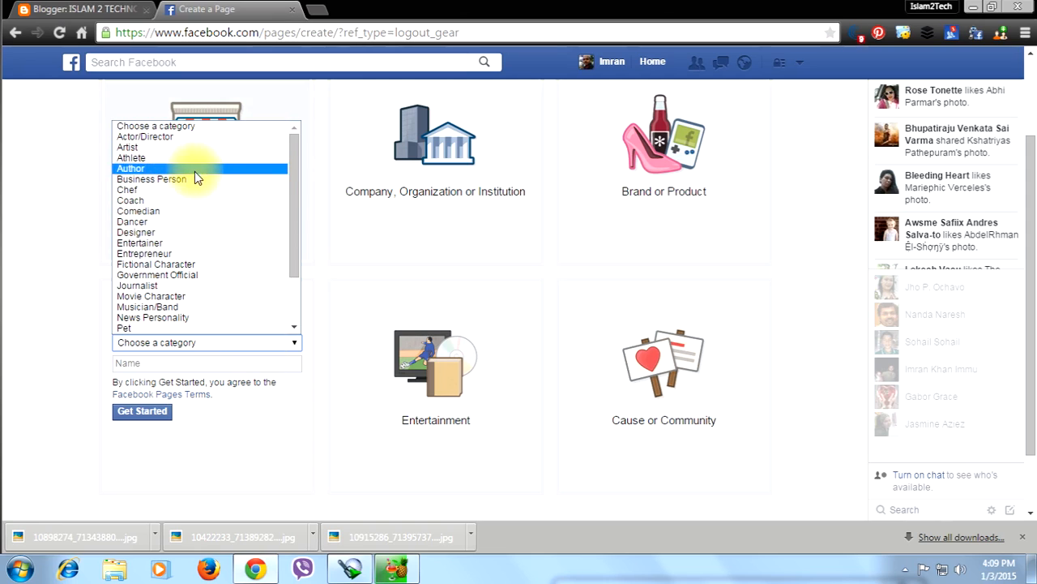
click(208, 264)
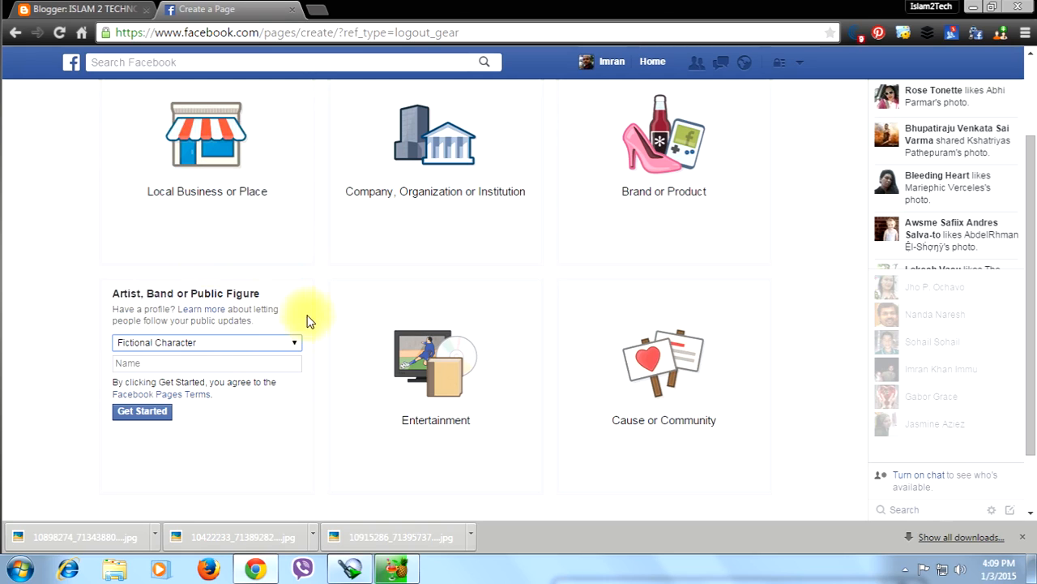
- Enter Islam2Tech as the page name and try to create the page
click(208, 364)
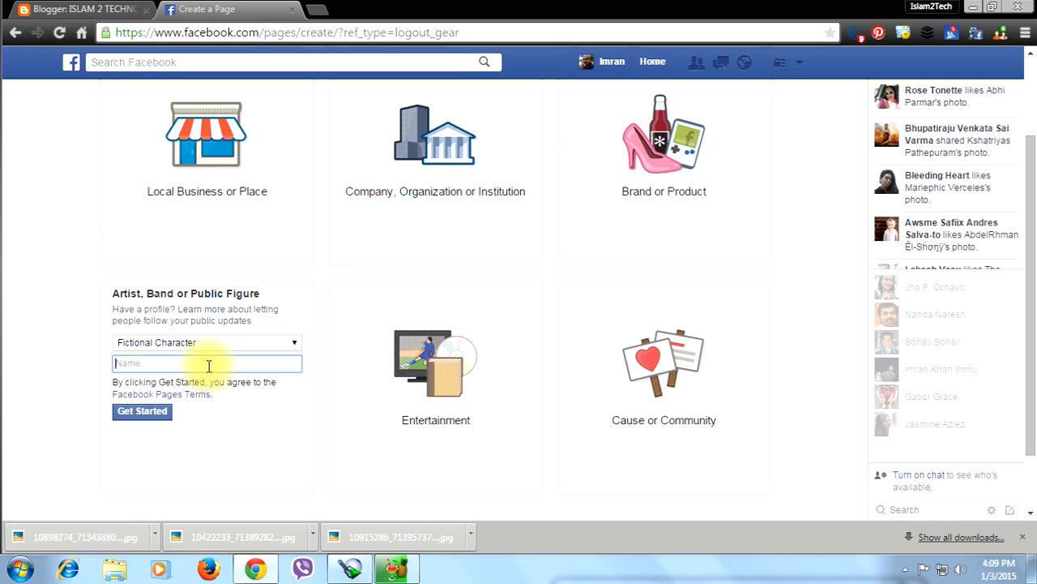
text(Islam2Tech)
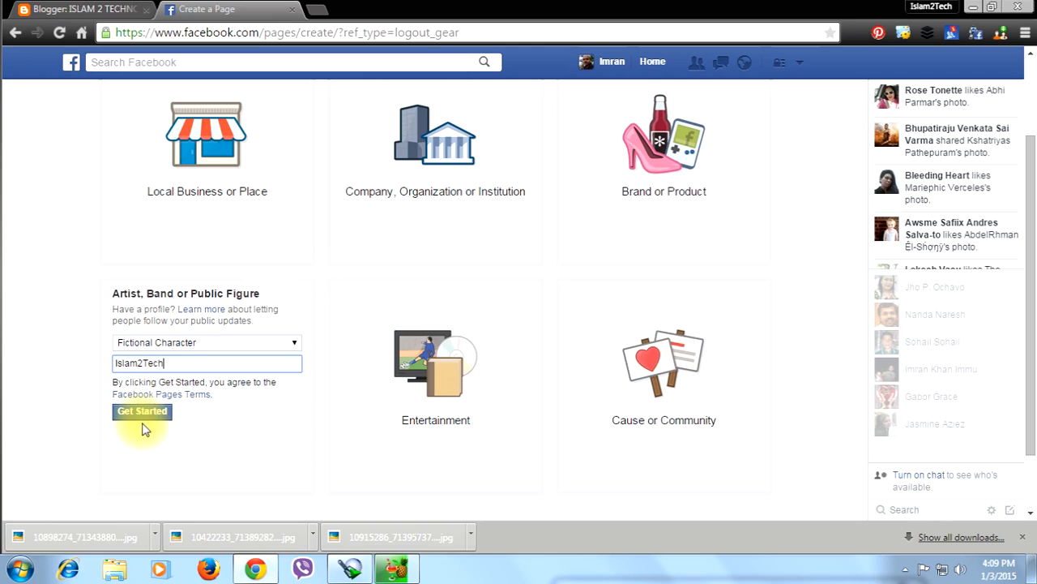
click(143, 413)
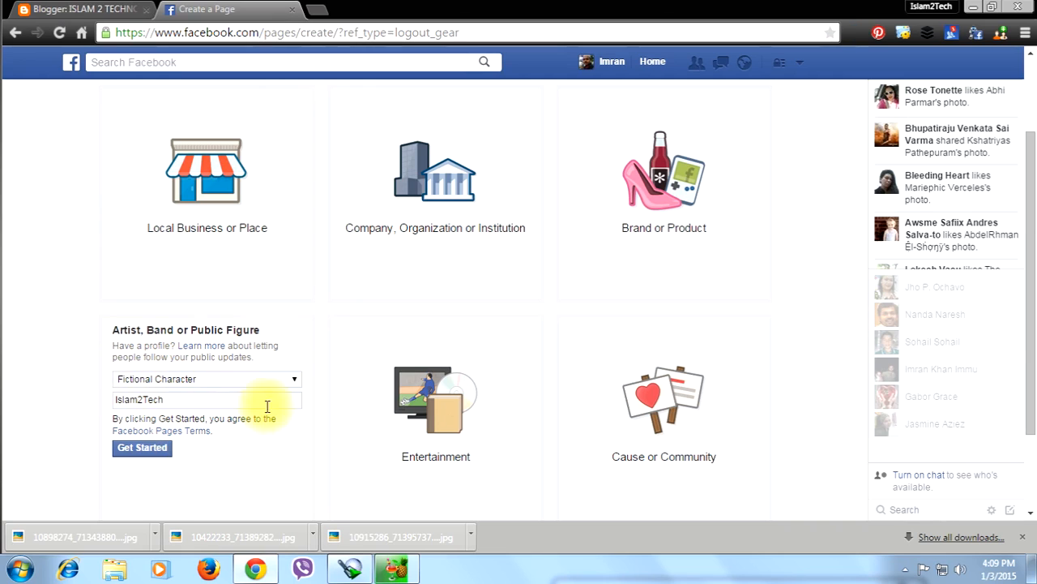
click(145, 448)
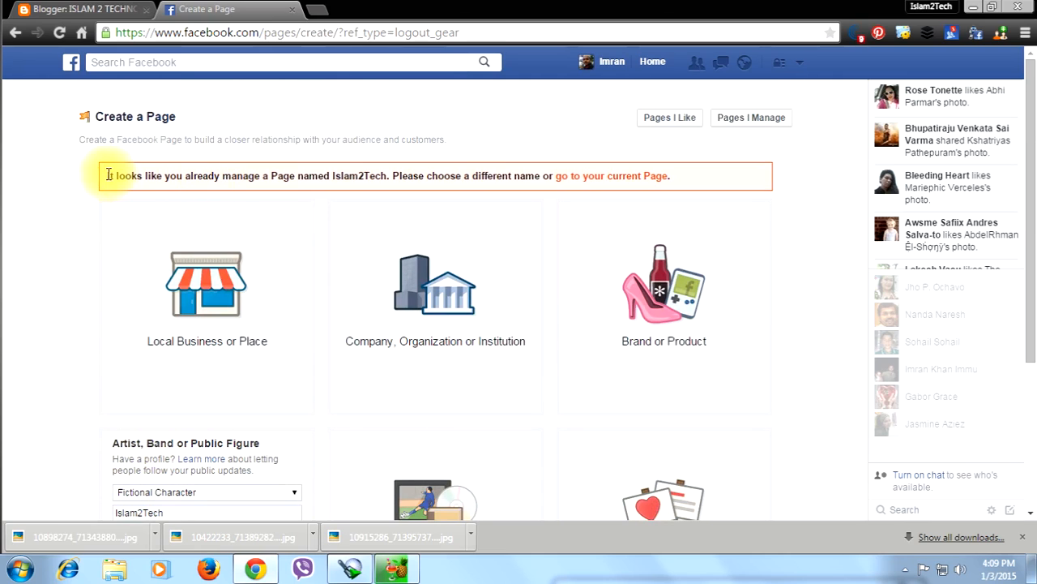
- Change the page name to Islam2Tech1 and create the page
drag(107, 177, 414, 177)
click(440, 176)
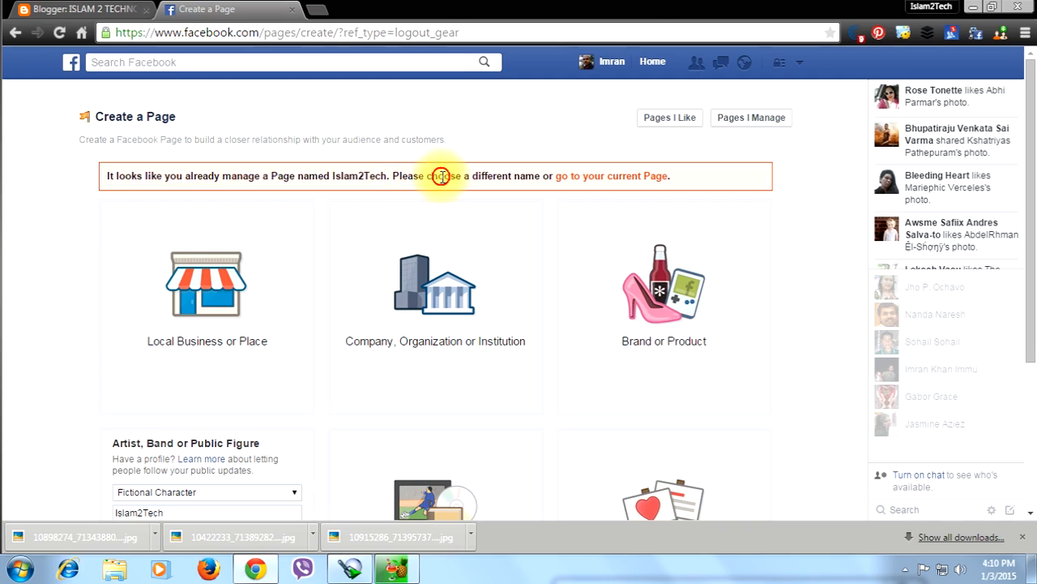
scroll(182, 302, down, 3)
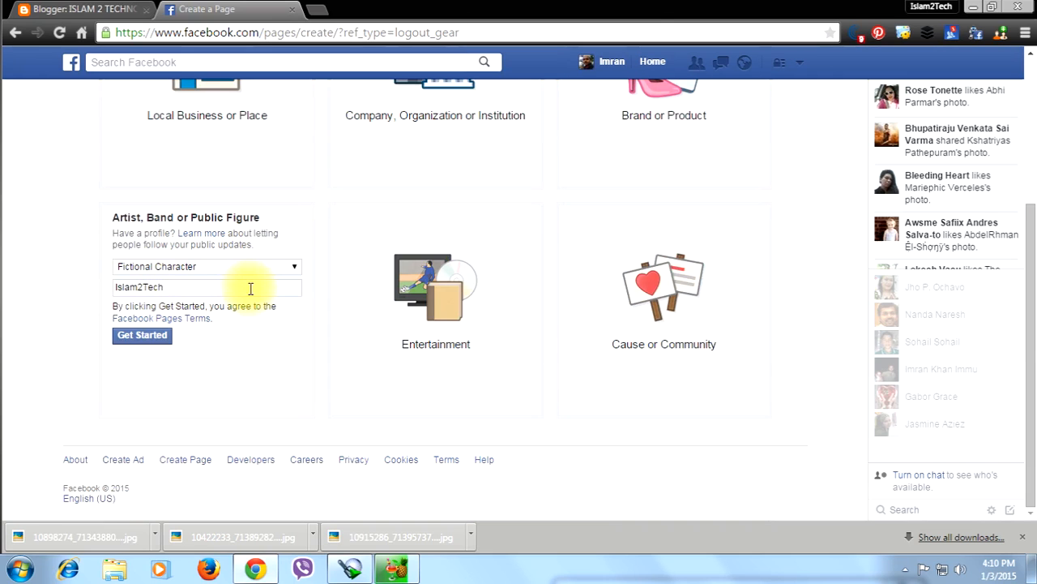
scroll(243, 288, up, 3)
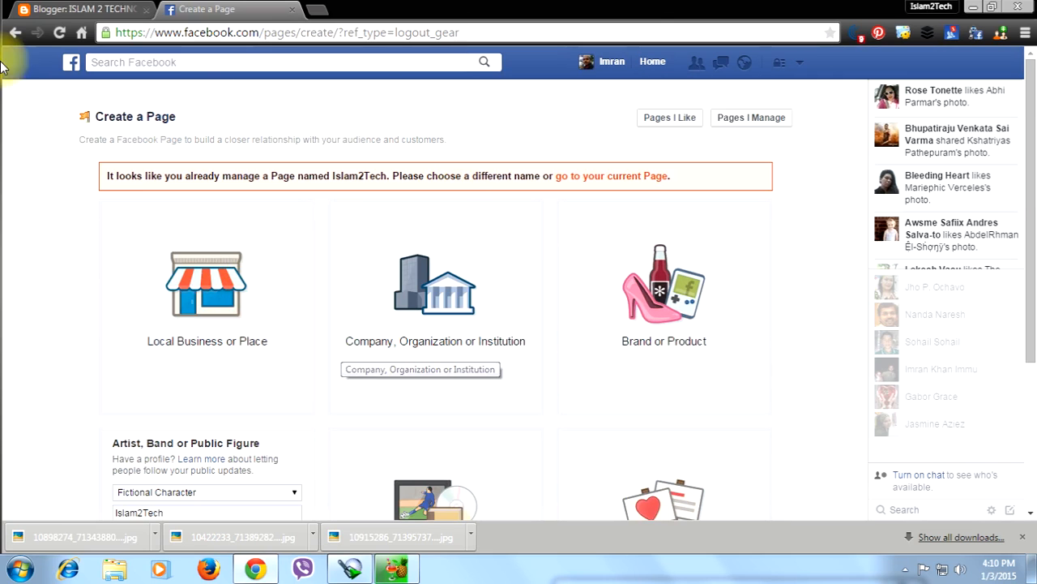
scroll(336, 325, down, 3)
click(174, 288)
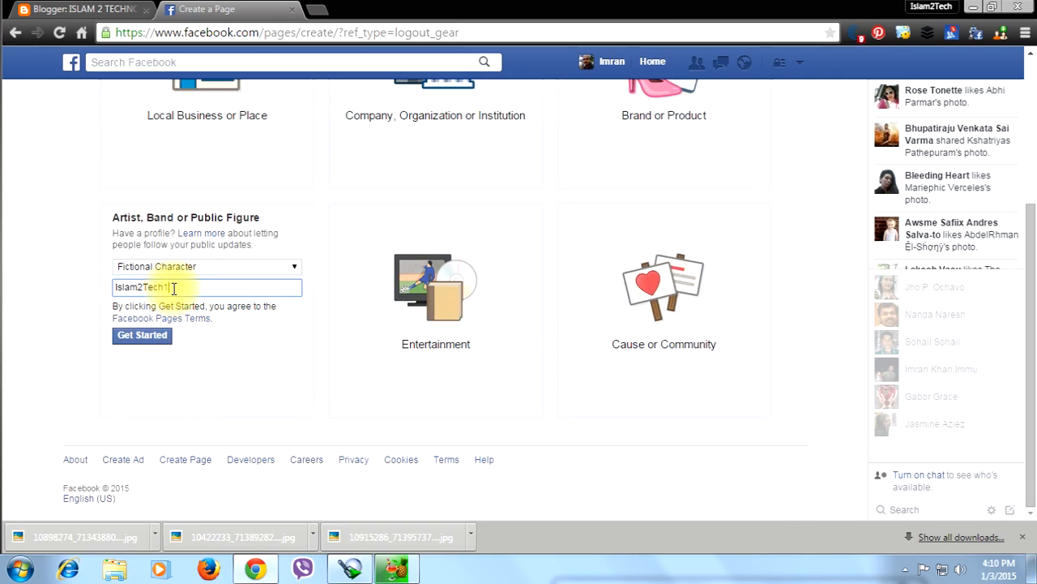
text(1)
click(128, 343)
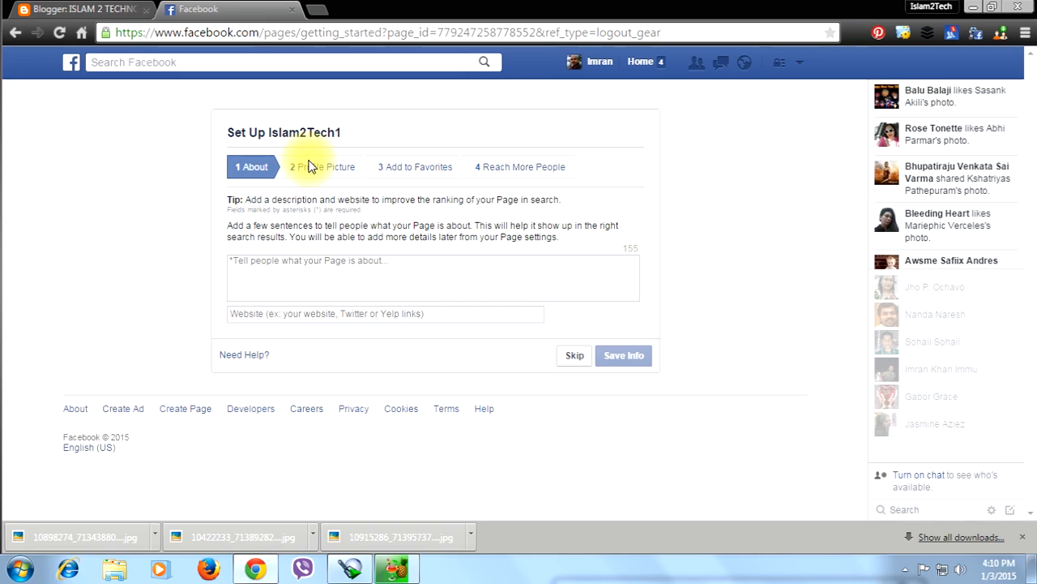
- Enter "Here you find all about the computers." as the Page's description in the About setup
click(386, 274)
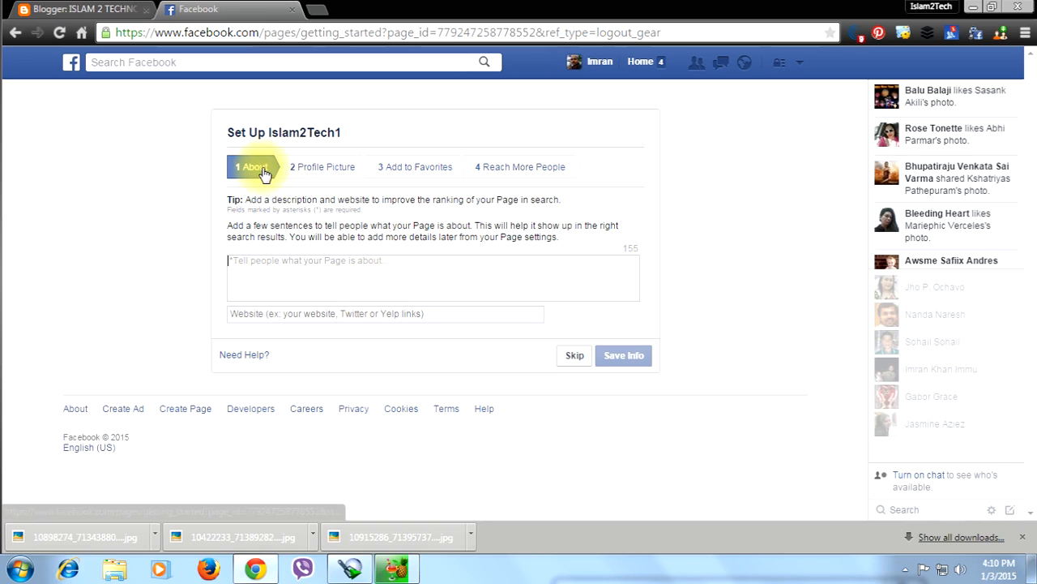
click(245, 225)
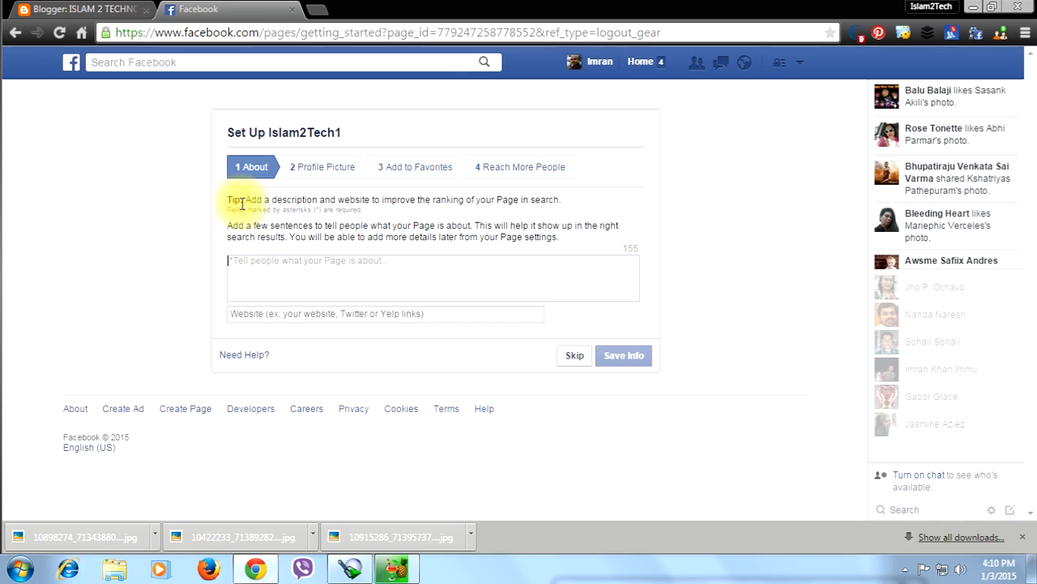
drag(240, 200, 369, 219)
click(394, 208)
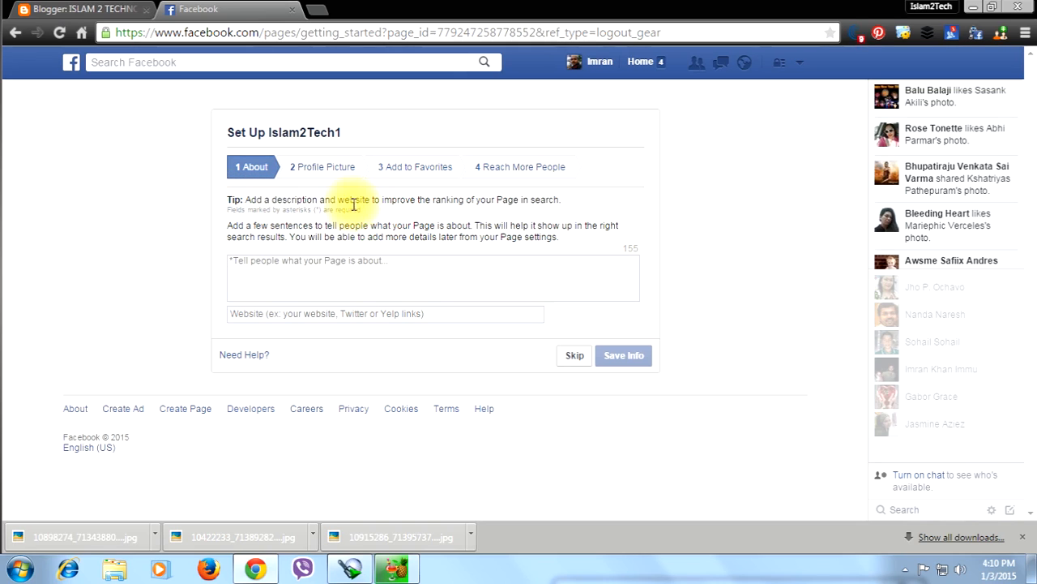
click(256, 271)
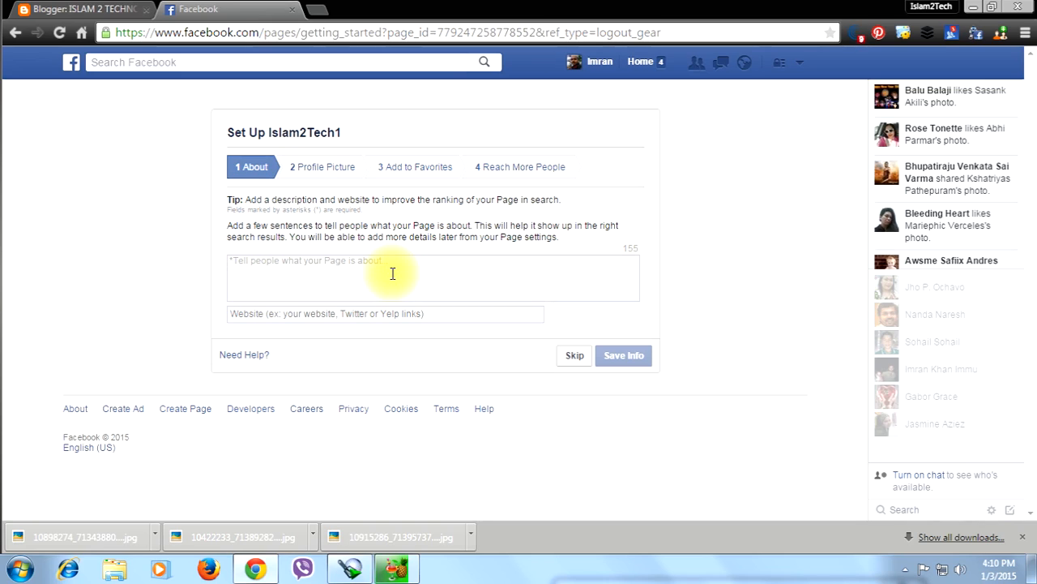
click(339, 275)
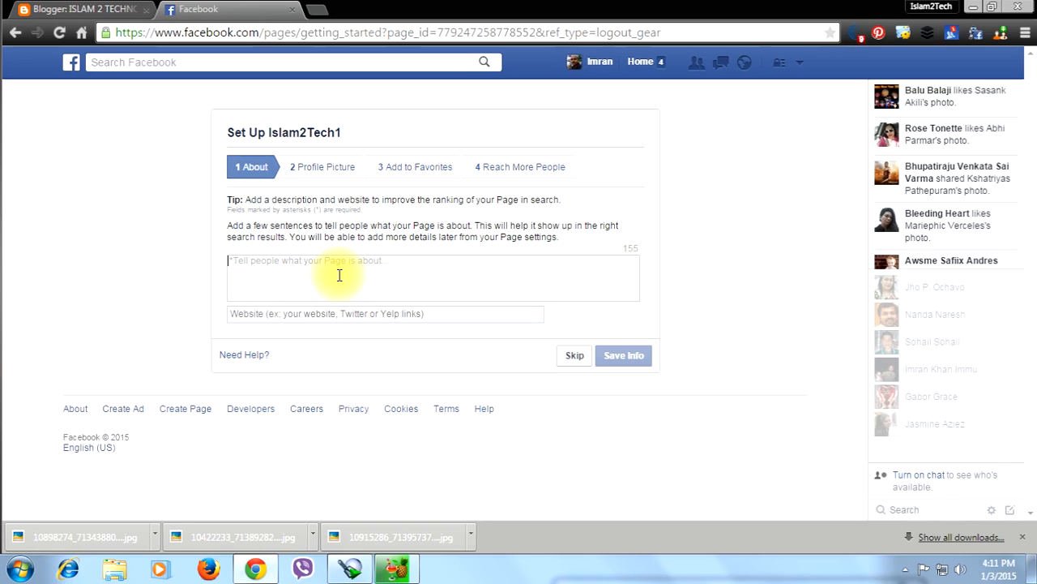
text(H)
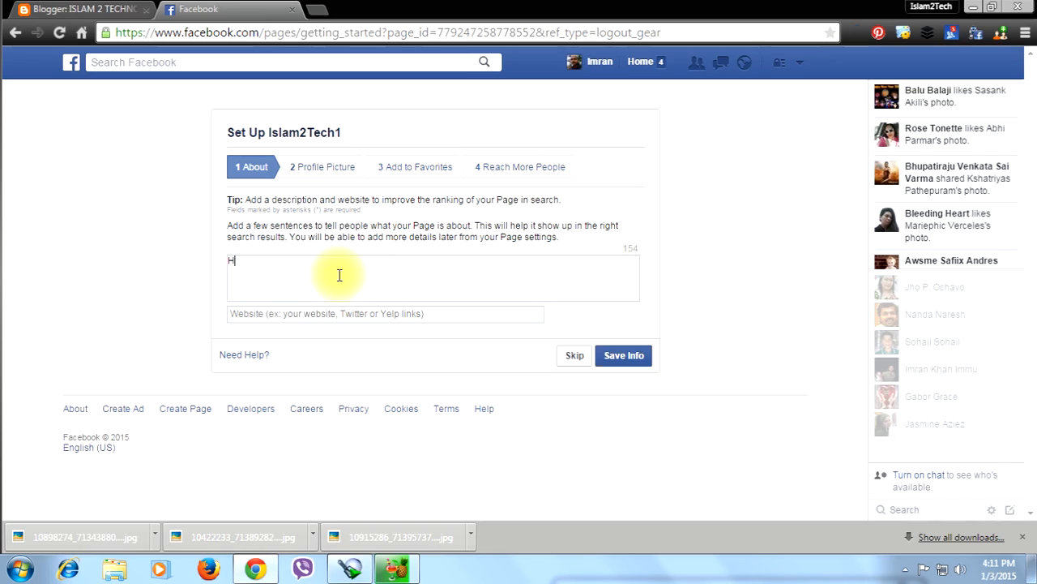
text(ere you fin d all about the comp)
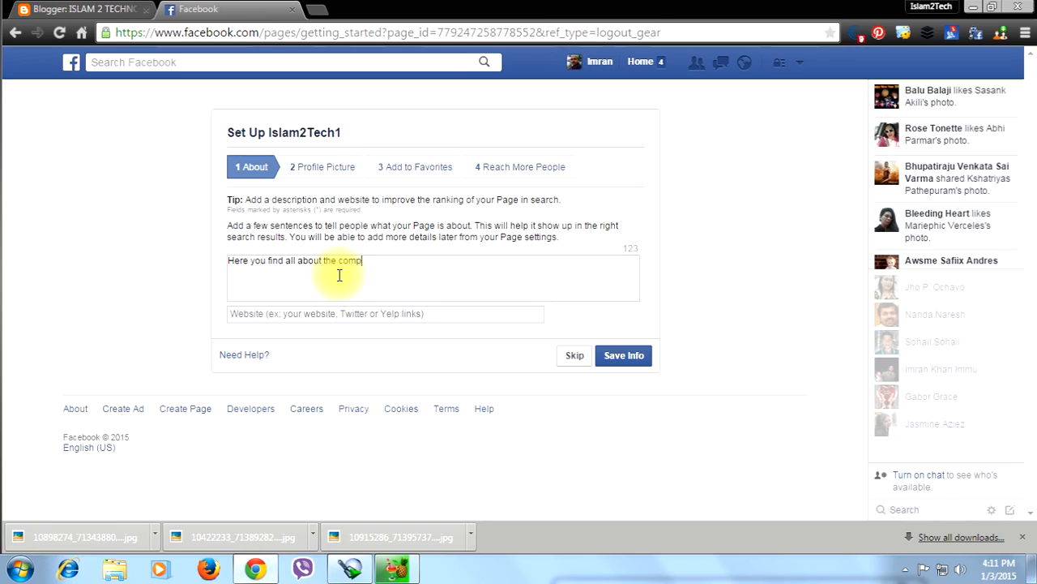
text(uters.)
drag(396, 267, 220, 294)
click(421, 268)
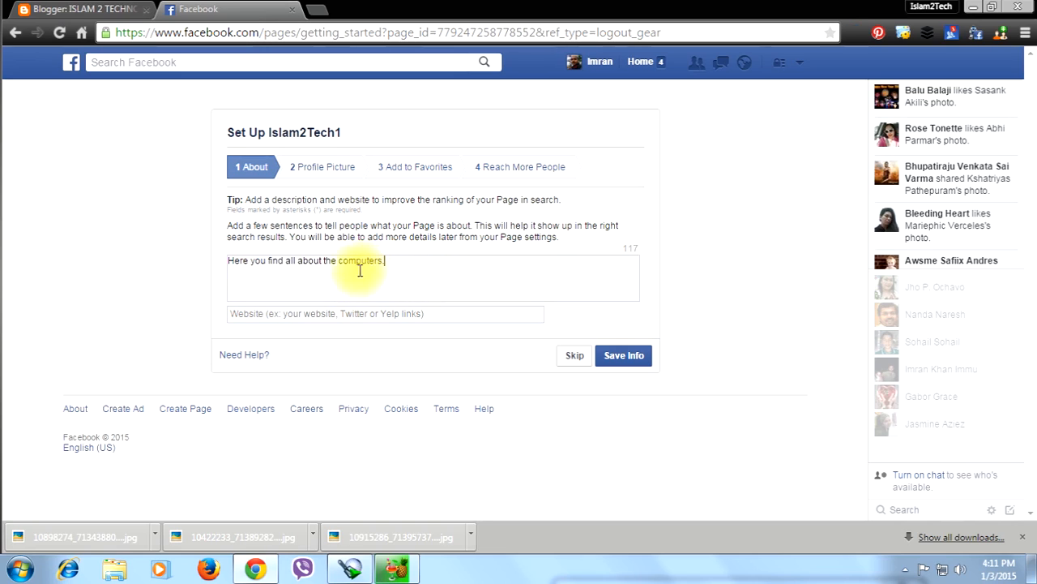
drag(394, 259, 313, 284)
click(394, 262)
click(312, 280)
click(283, 314)
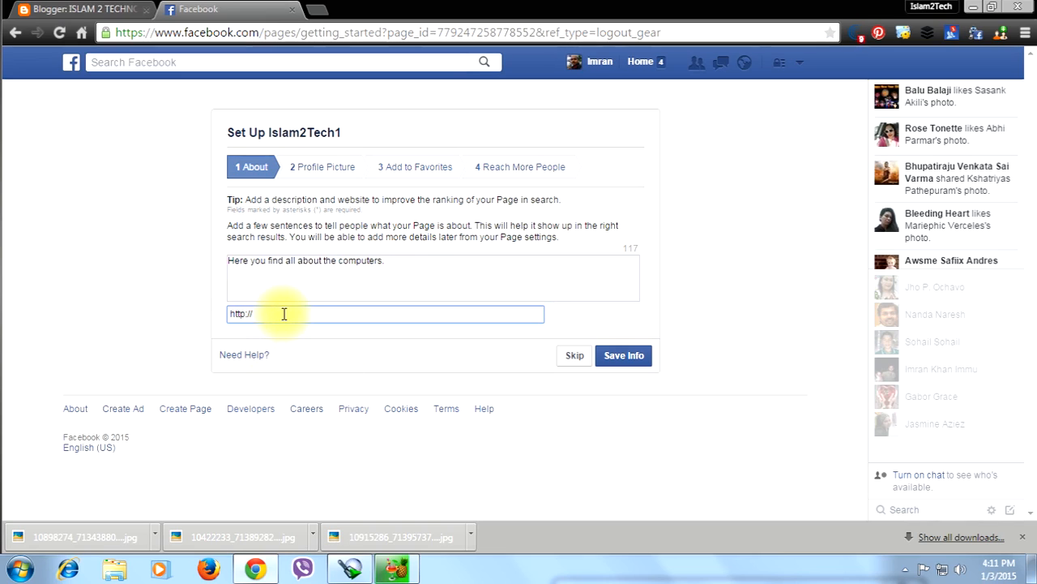
click(227, 332)
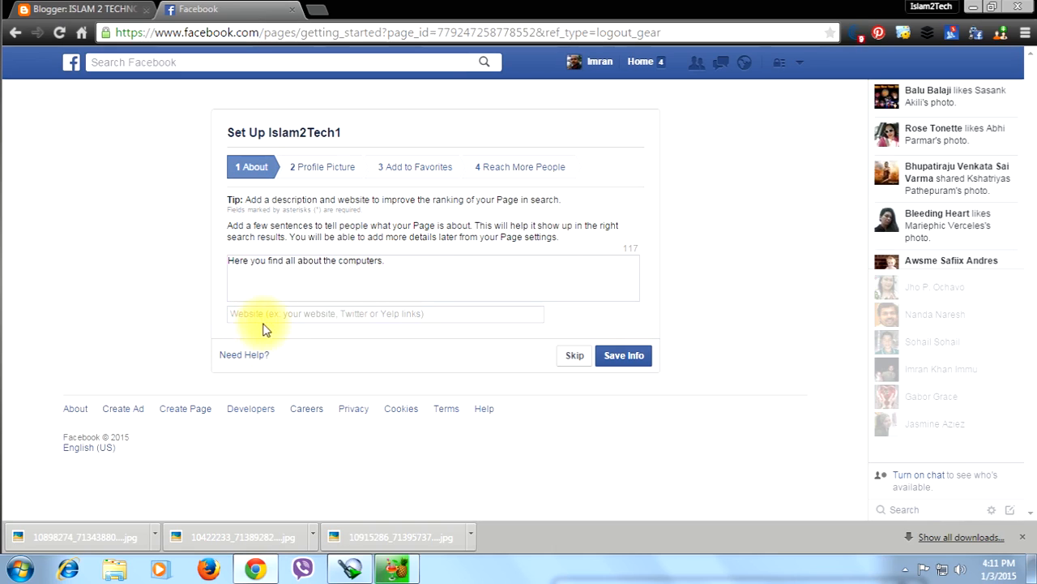
click(435, 314)
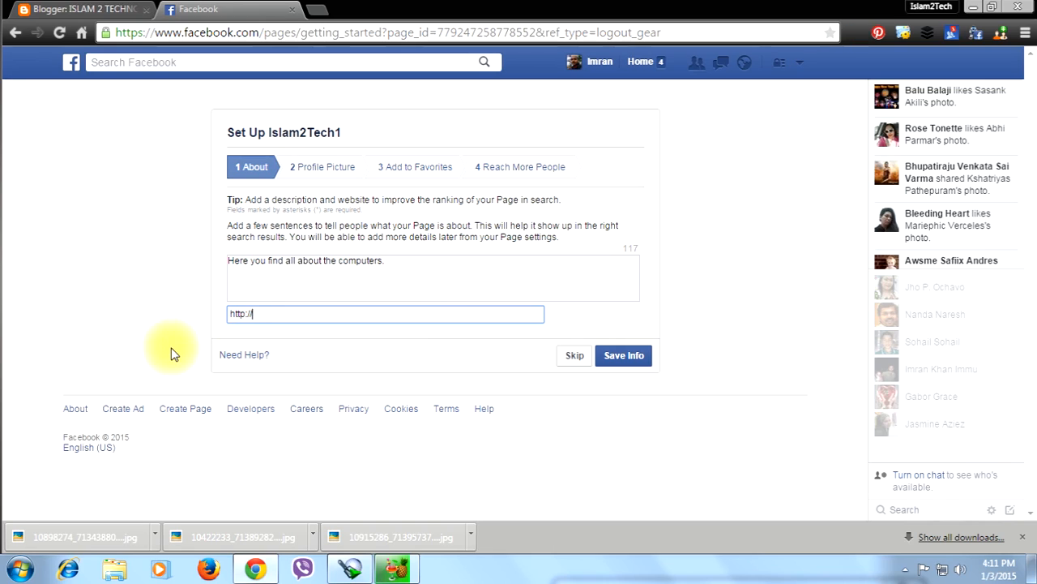
text(www.islam2tech.)
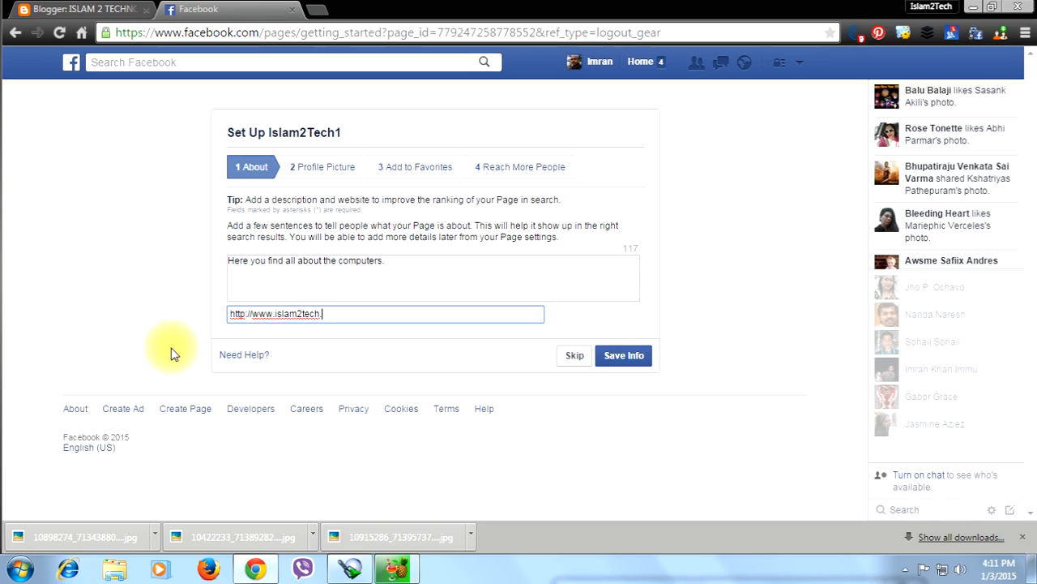
text(wordpress.com)
click(624, 357)
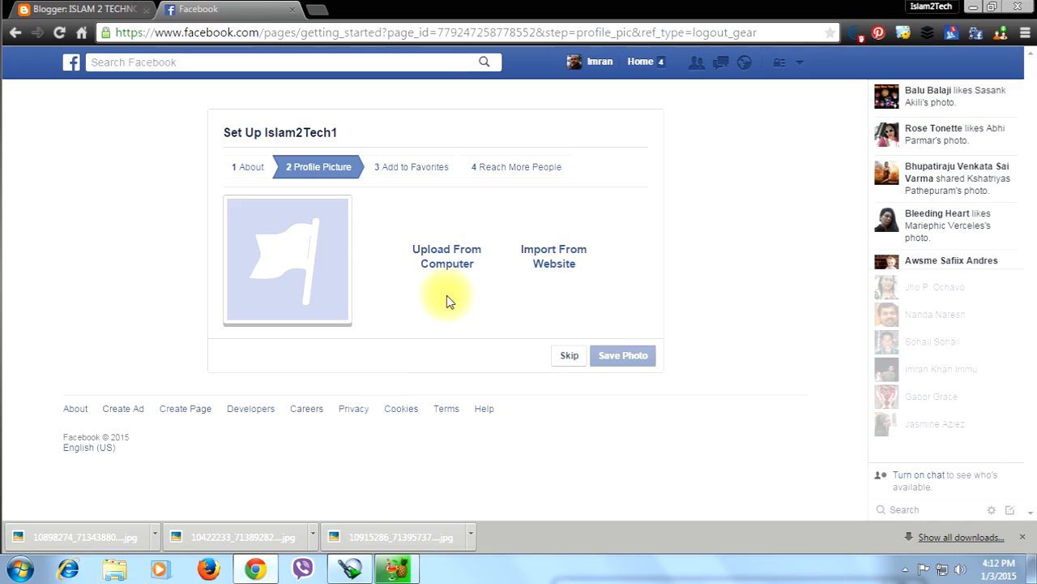
click(440, 254)
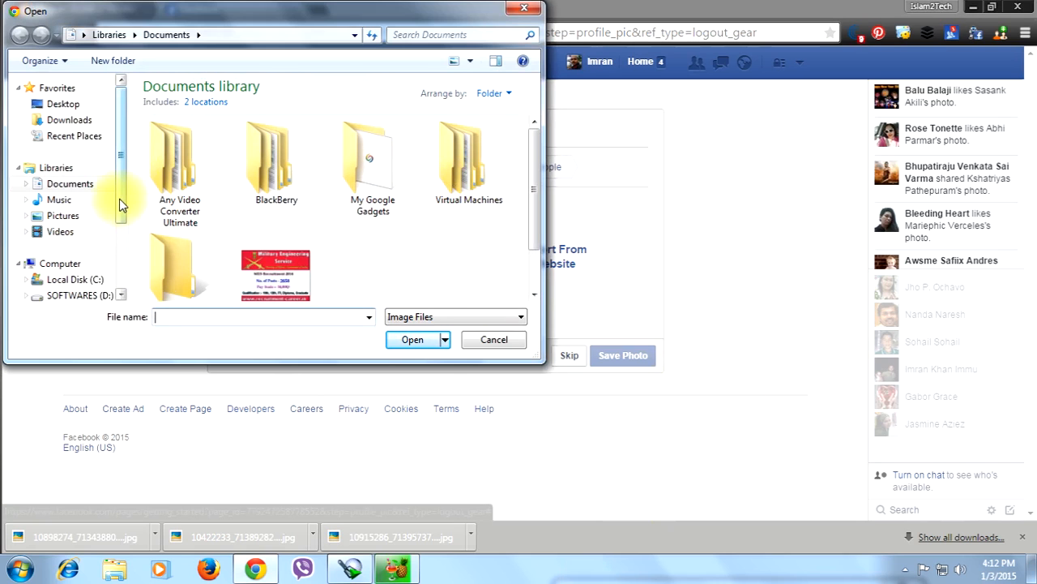
drag(119, 199, 118, 243)
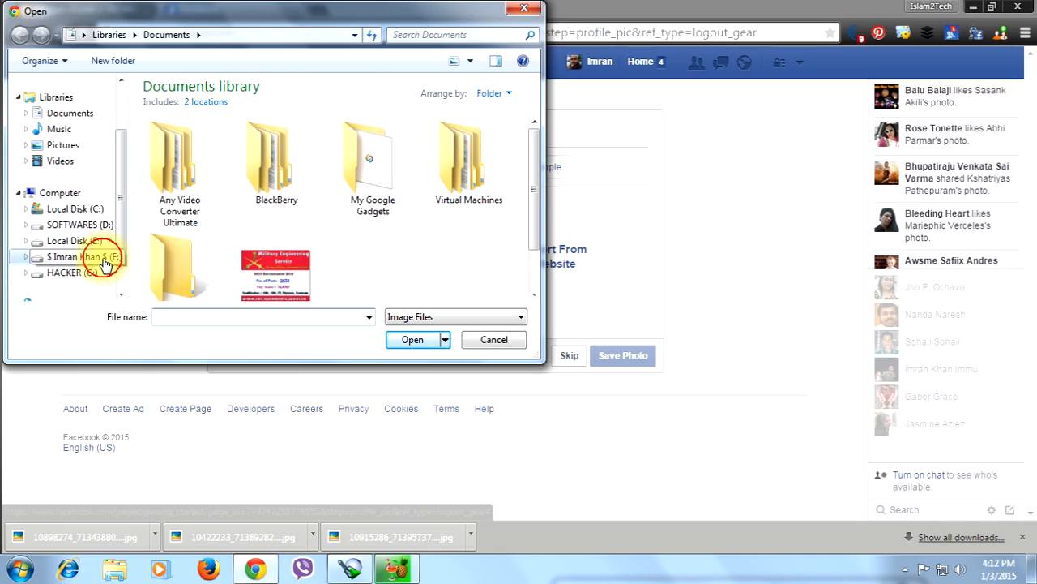
click(105, 261)
click(83, 272)
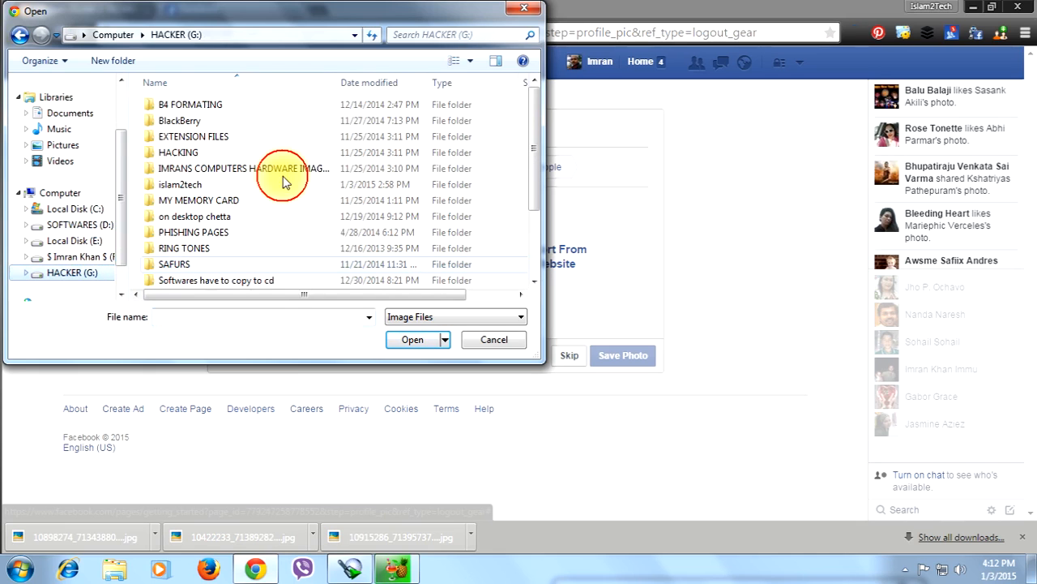
double_click(195, 105)
drag(537, 132, 535, 235)
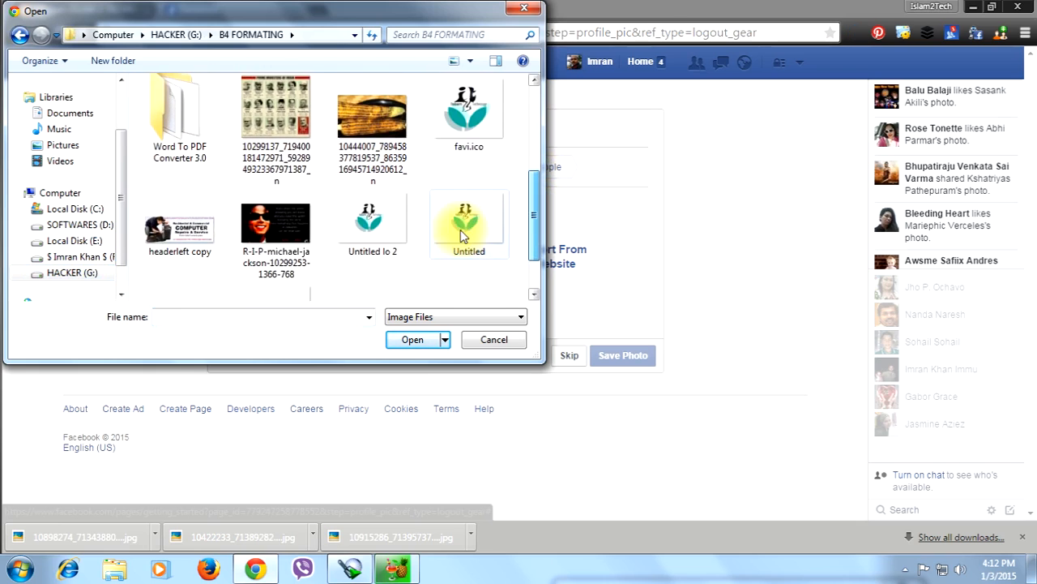
click(466, 135)
click(423, 341)
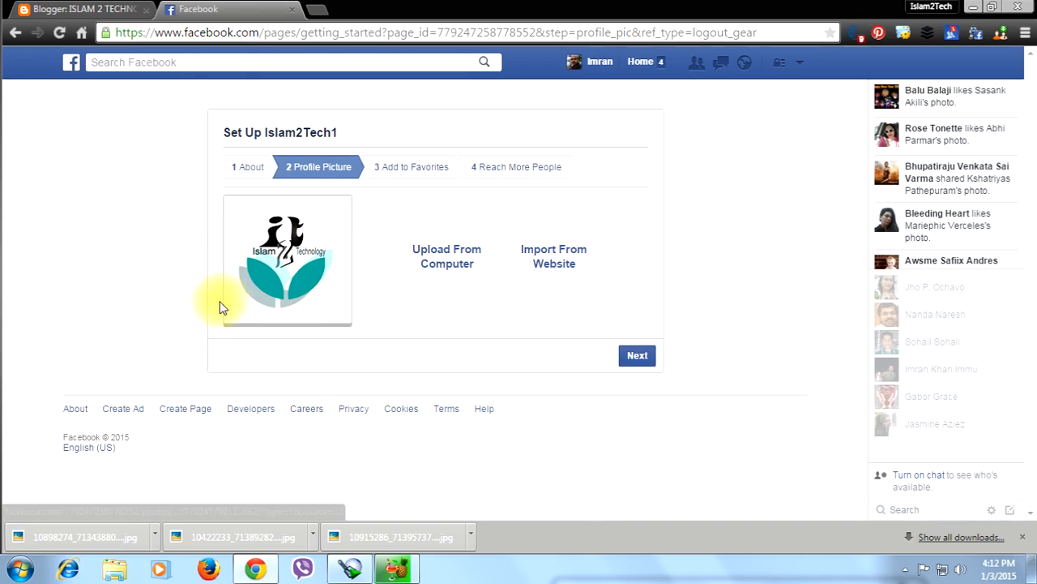
- Continue past the profile picture, add the Page to favorites and proceed to the Reach More People setup
click(638, 356)
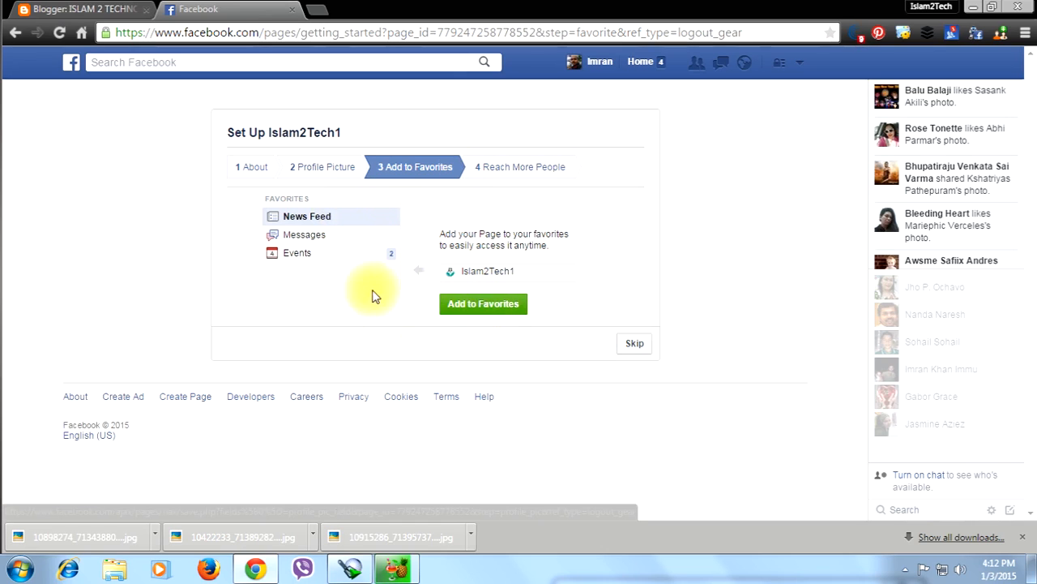
click(486, 308)
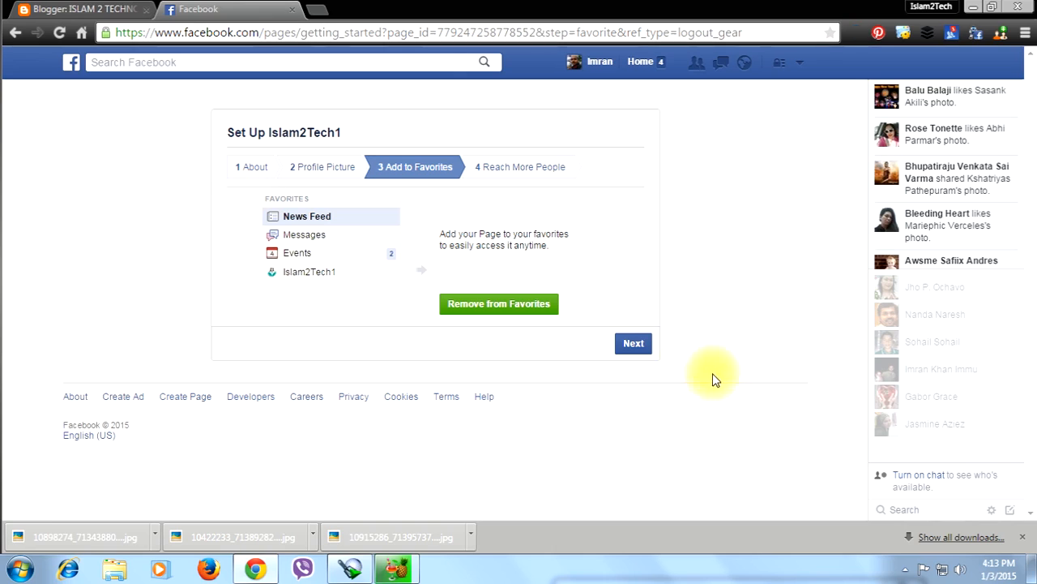
click(636, 344)
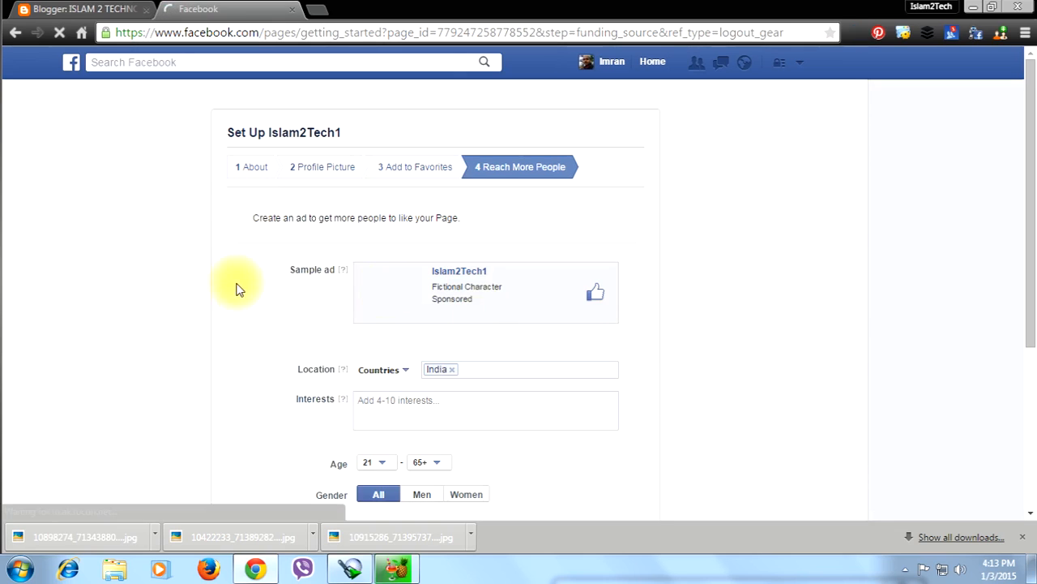
- Examine the Reach More People ad form: sample ad, location, interests, age, gender, daily budget and currency
scroll(259, 296, down, 3)
scroll(287, 301, up, 3)
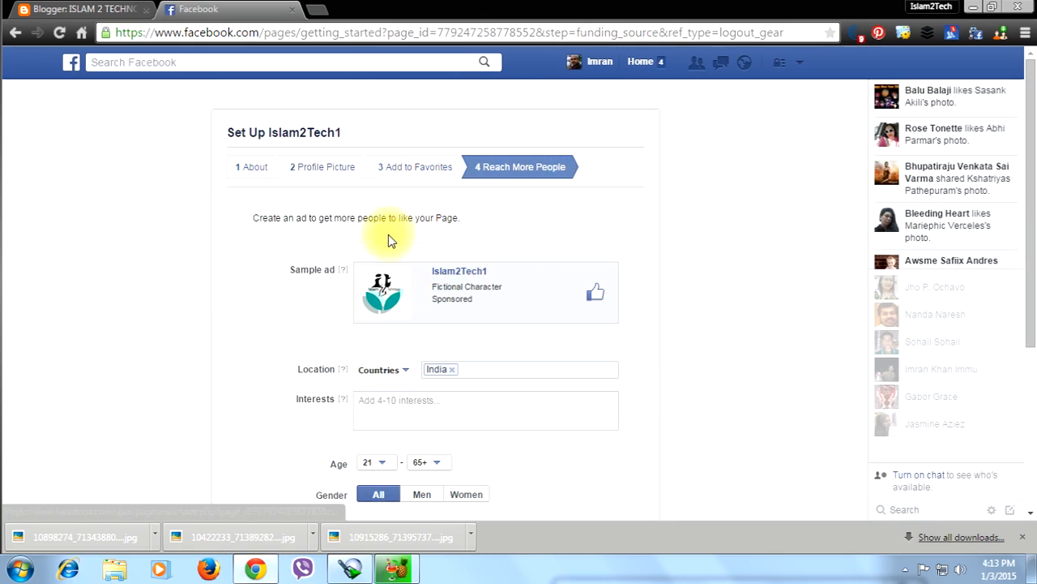
scroll(388, 234, down, 3)
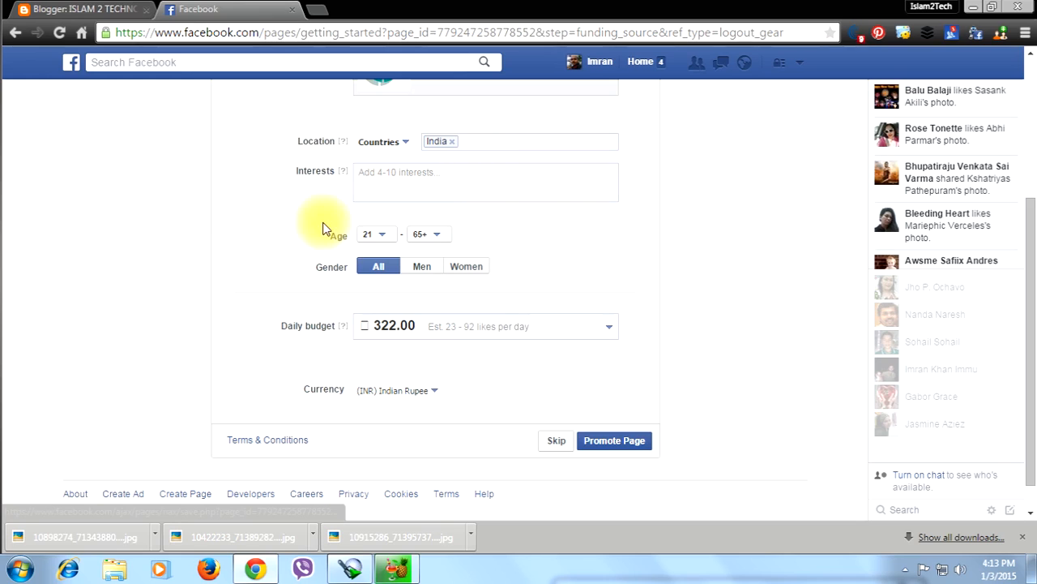
scroll(475, 166, up, 3)
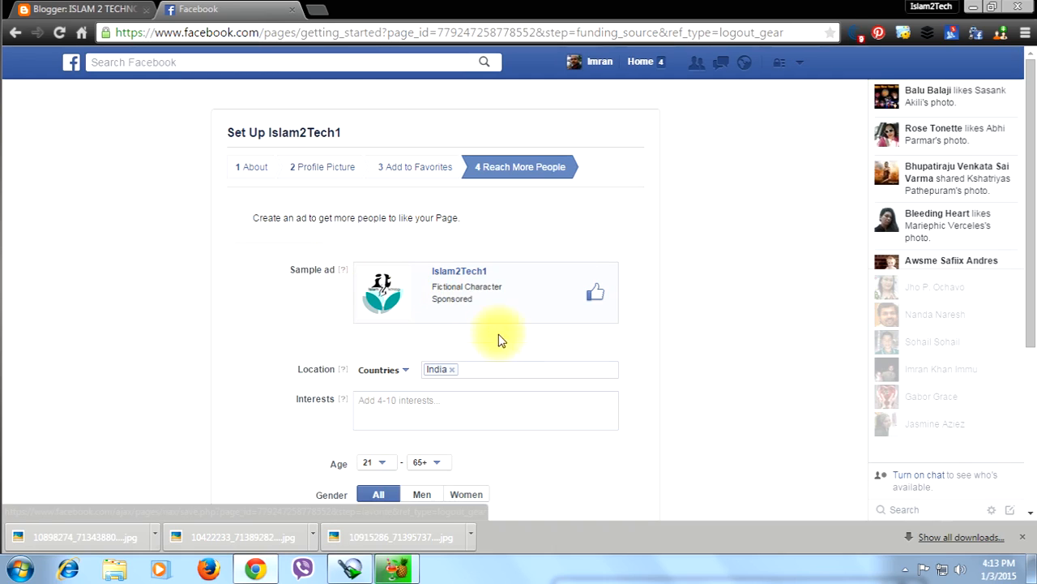
click(487, 369)
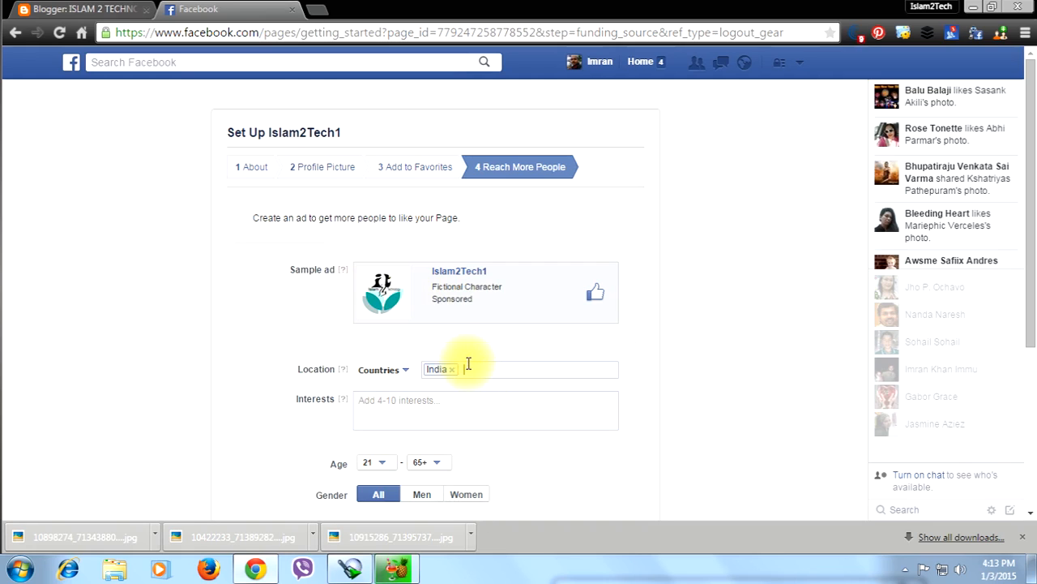
scroll(405, 398, down, 2)
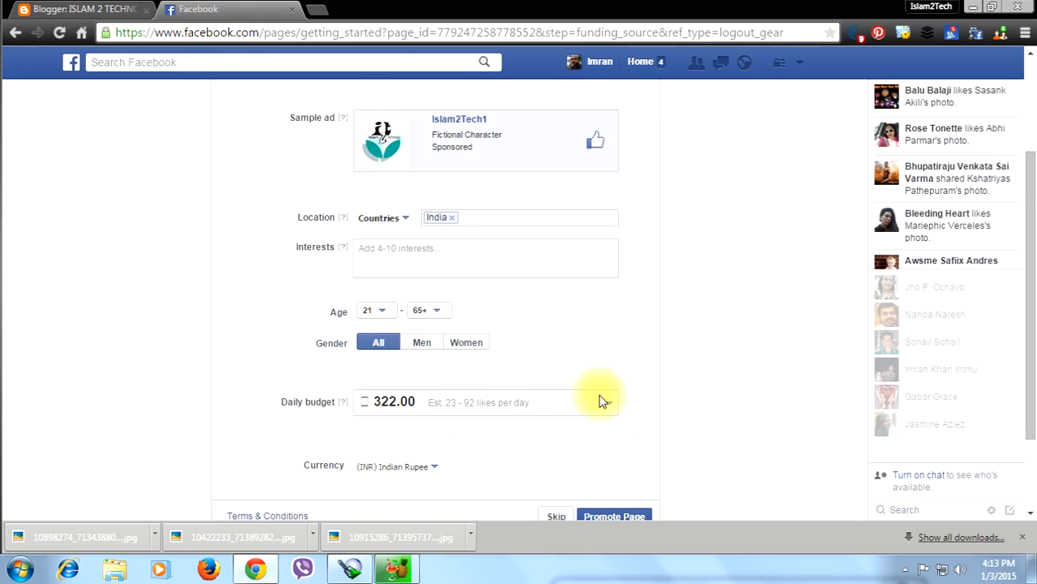
scroll(487, 442, down, 1)
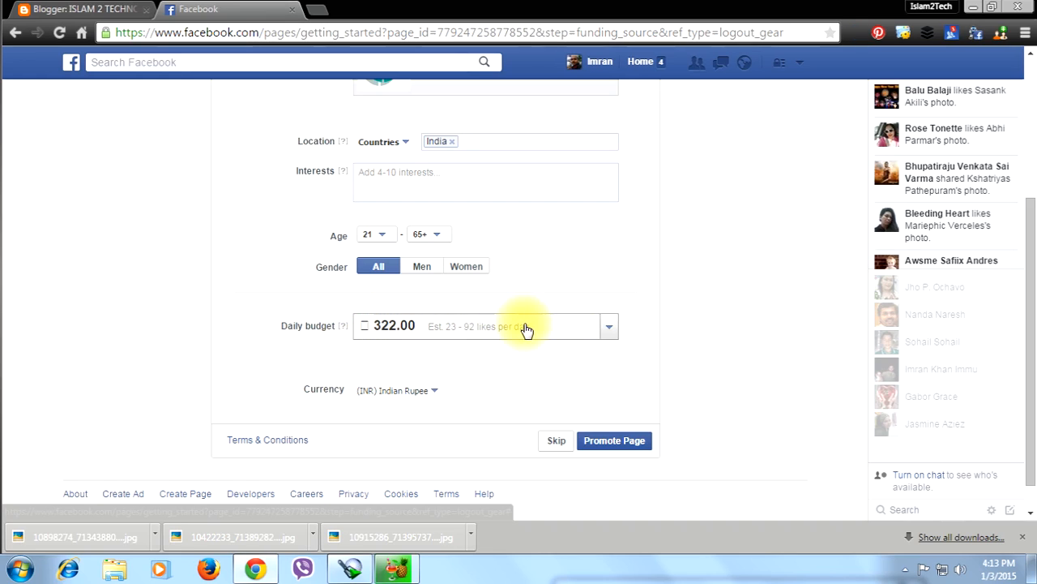
scroll(522, 343, up, 3)
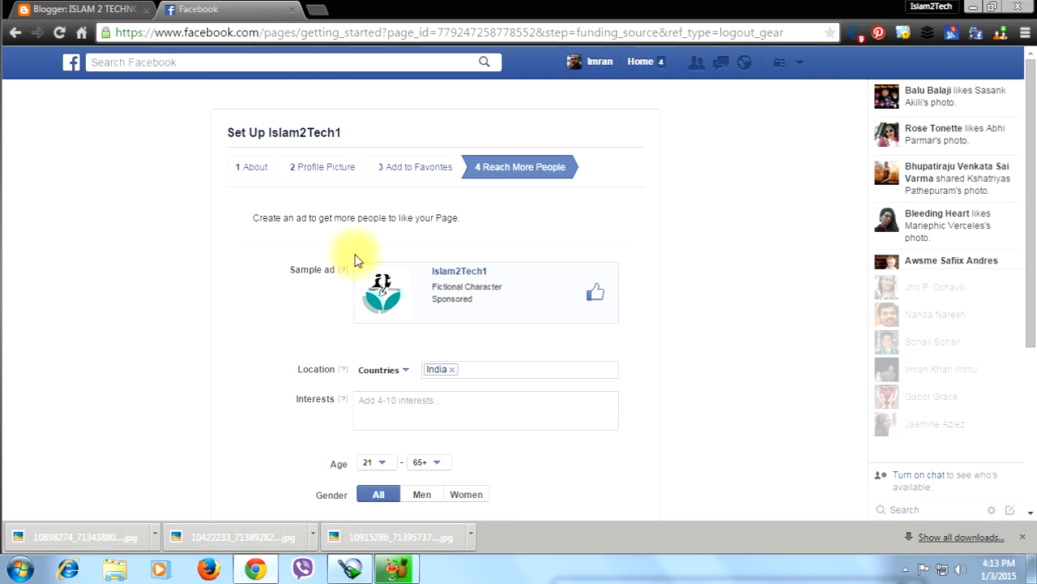
scroll(354, 305, down, 3)
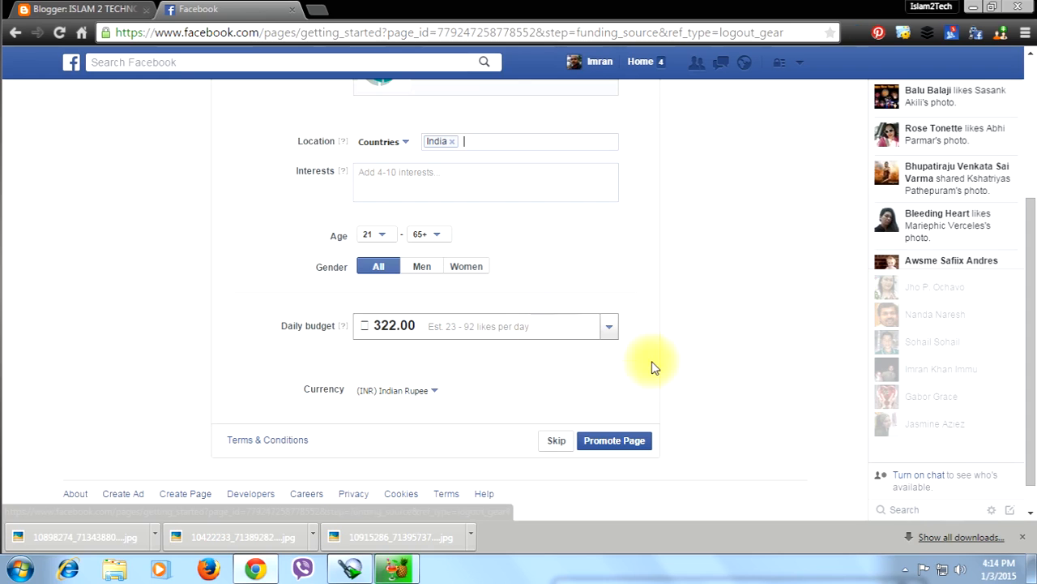
scroll(398, 398, up, 3)
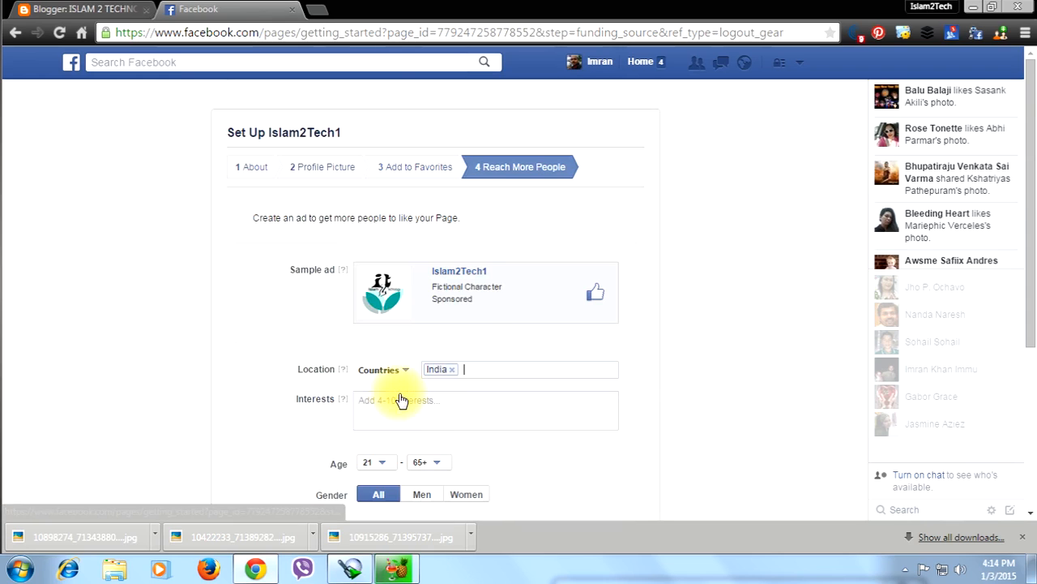
- Review the ad's location, interests, age, gender and budget settings, and skip promoting the Page
scroll(410, 292, down, 3)
scroll(435, 200, up, 3)
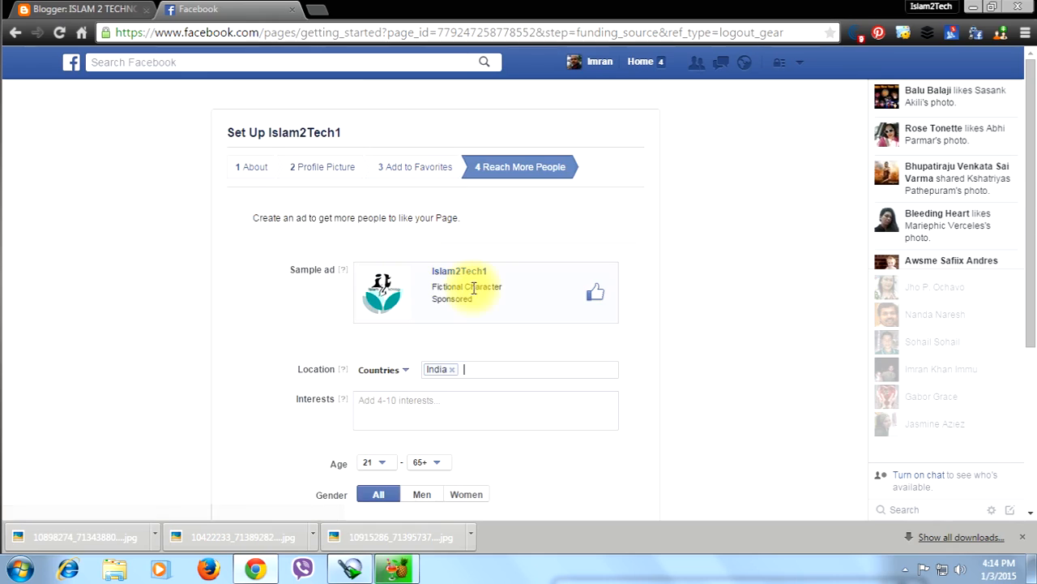
click(492, 369)
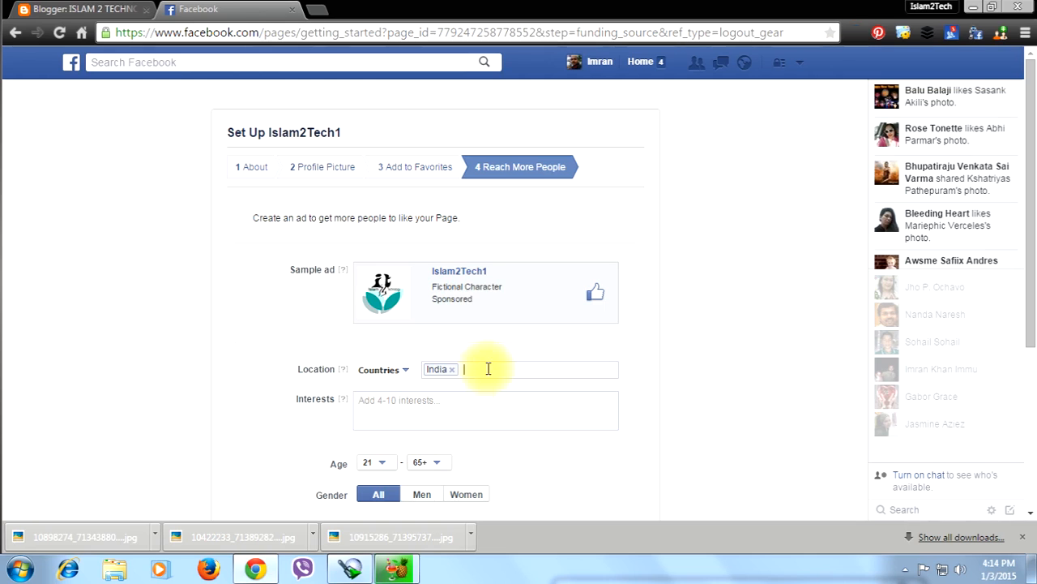
scroll(487, 365, down, 2)
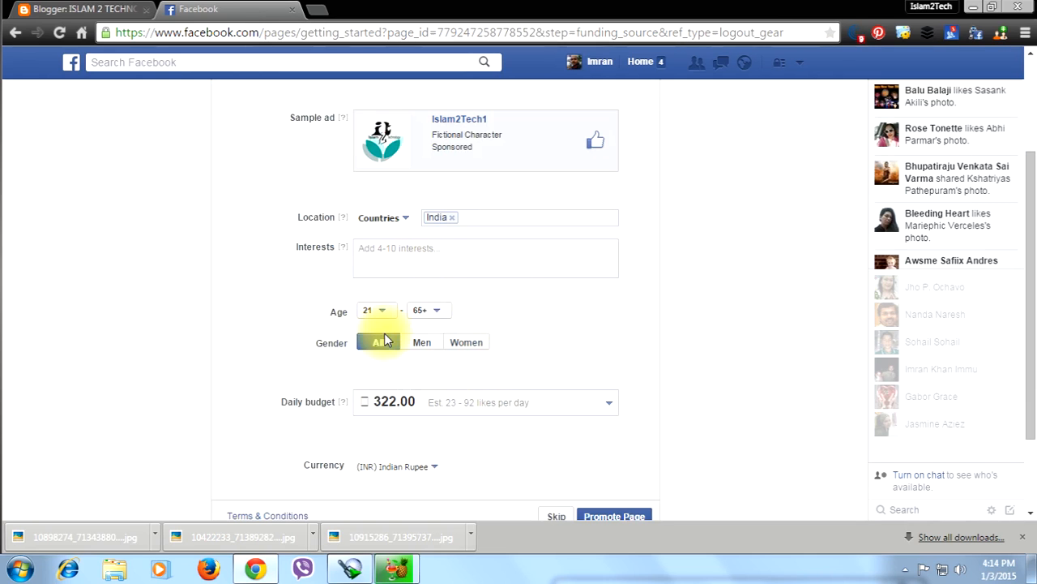
scroll(385, 339, down, 1)
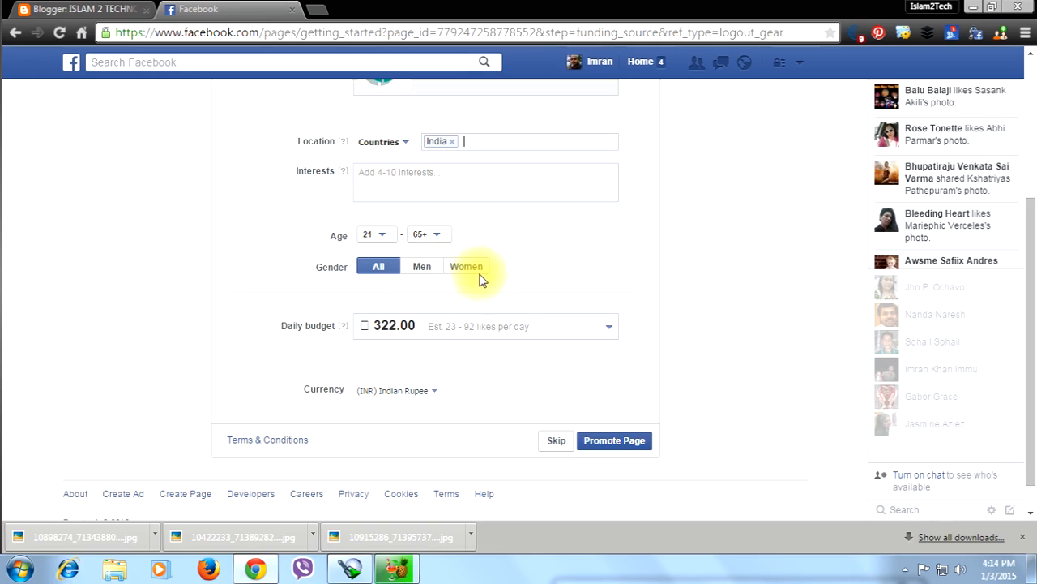
scroll(448, 289, down, 1)
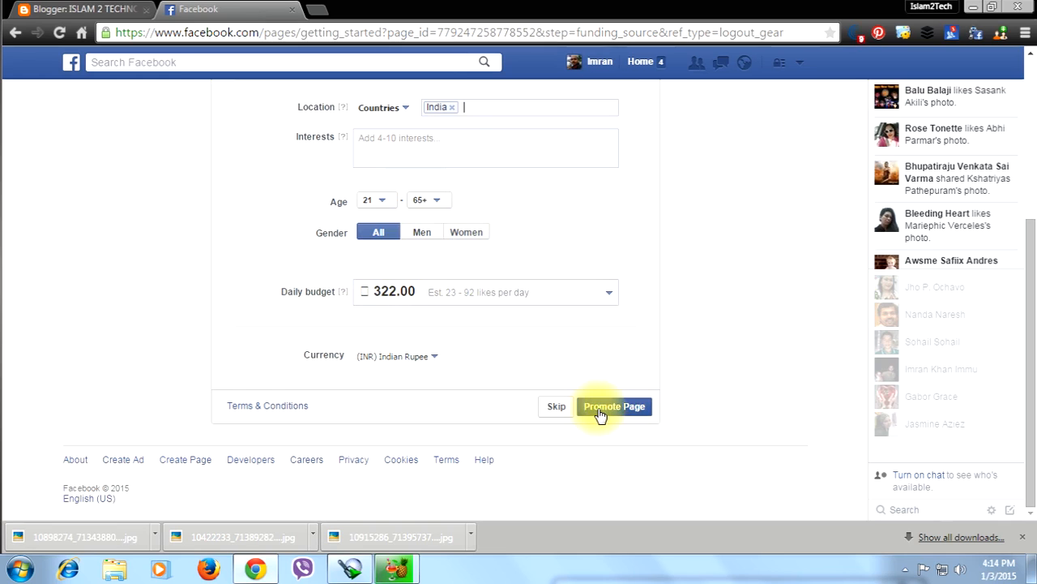
scroll(454, 227, up, 3)
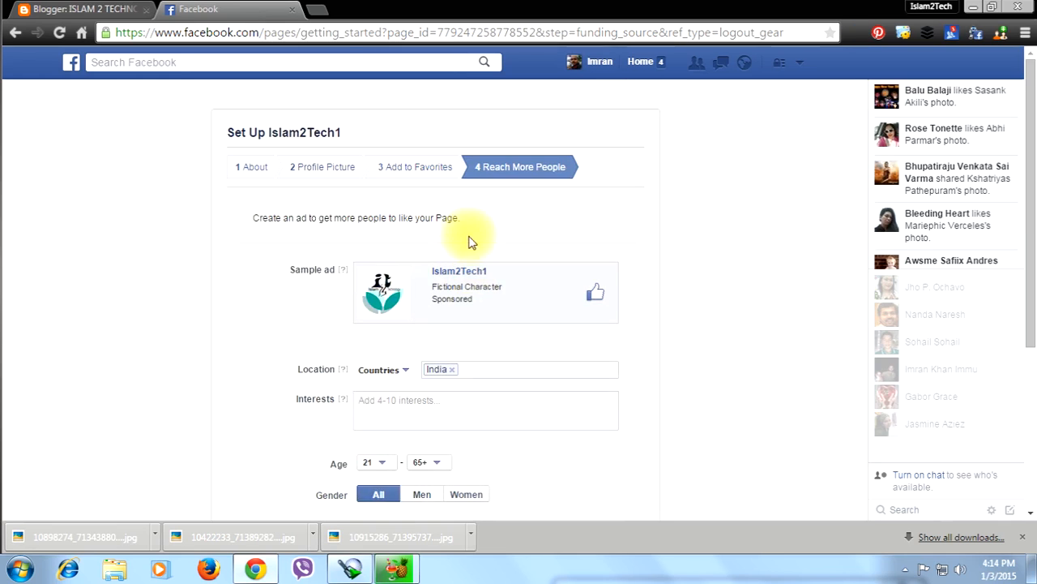
scroll(519, 308, down, 3)
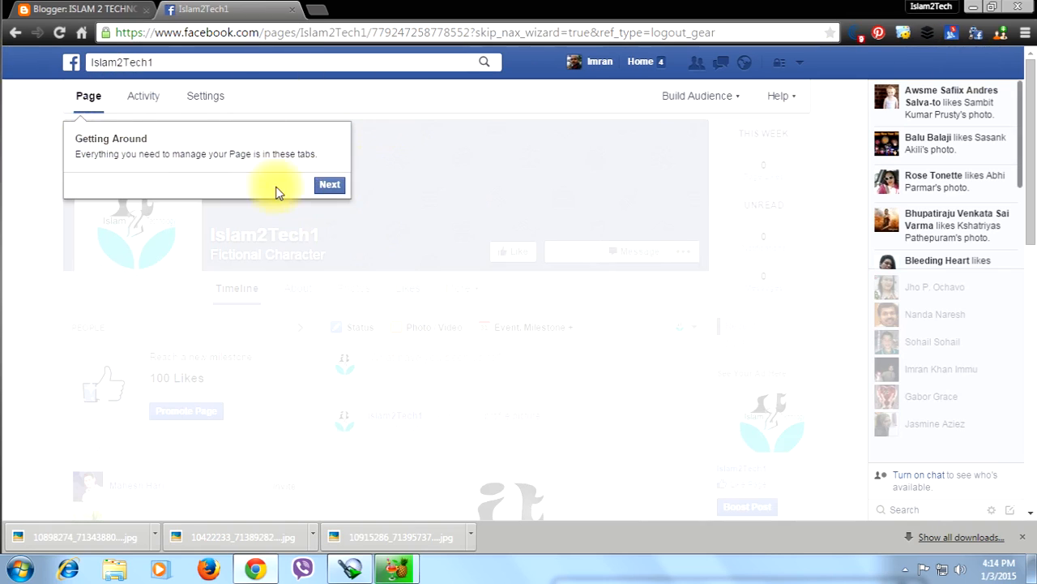
- Like the Page and go through its introductory tour to the end
click(329, 188)
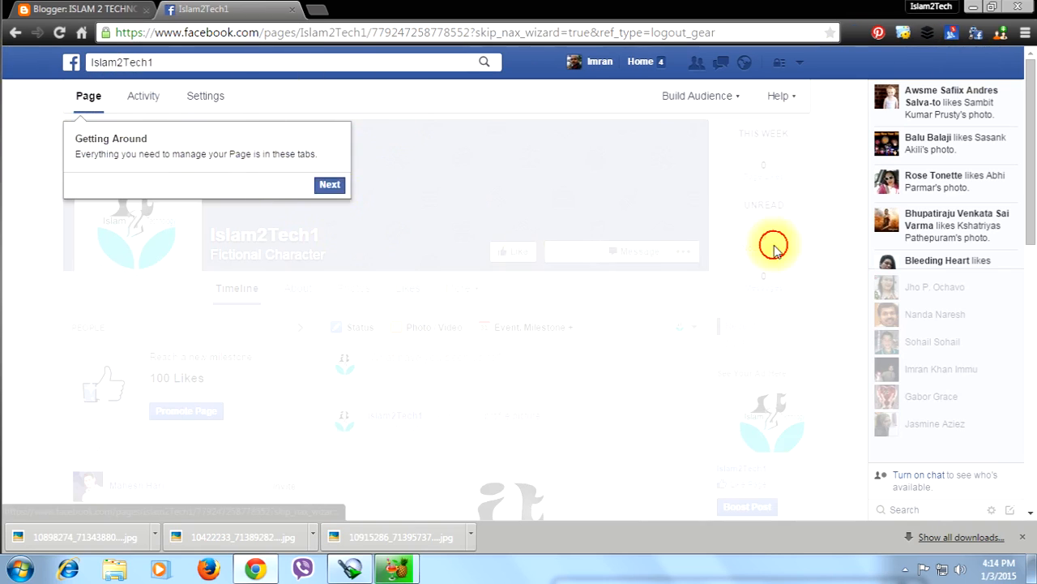
click(644, 354)
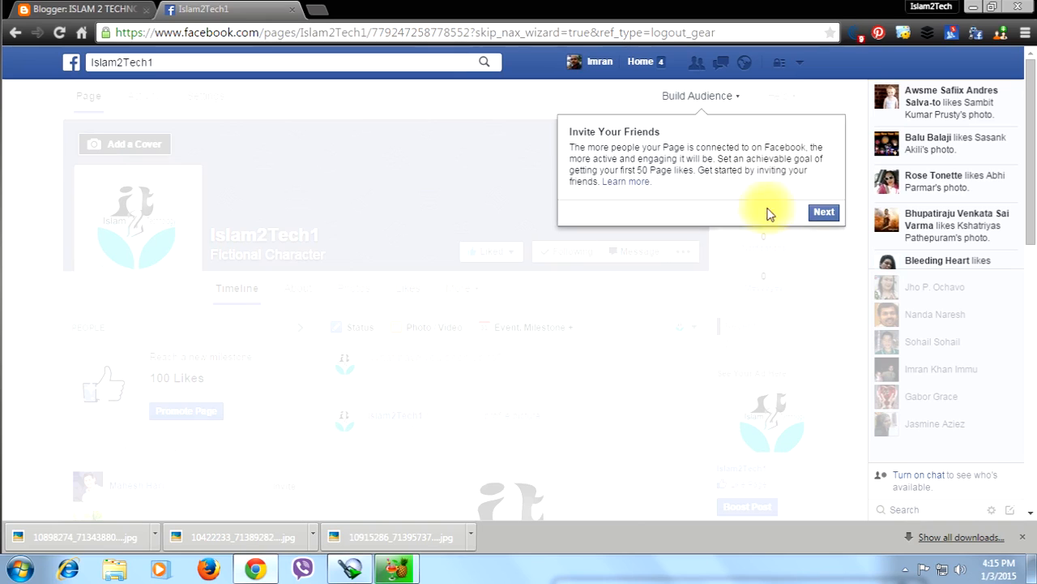
click(823, 211)
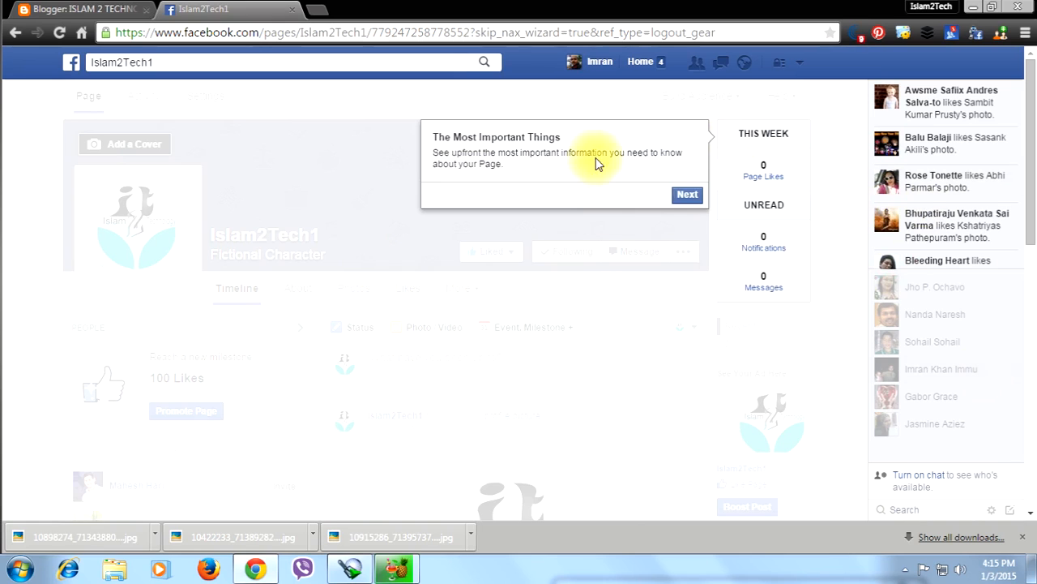
click(687, 196)
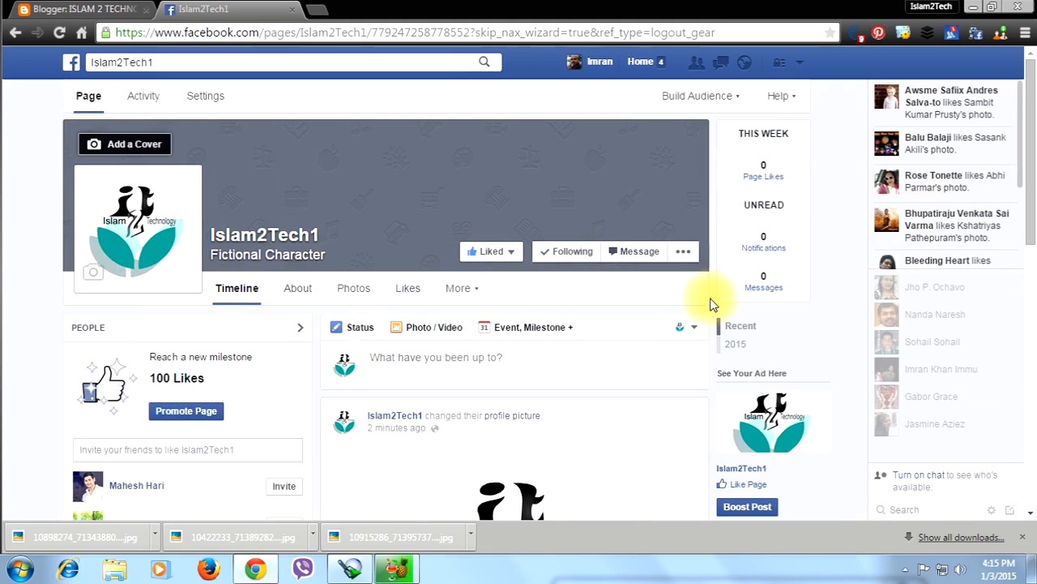
click(491, 251)
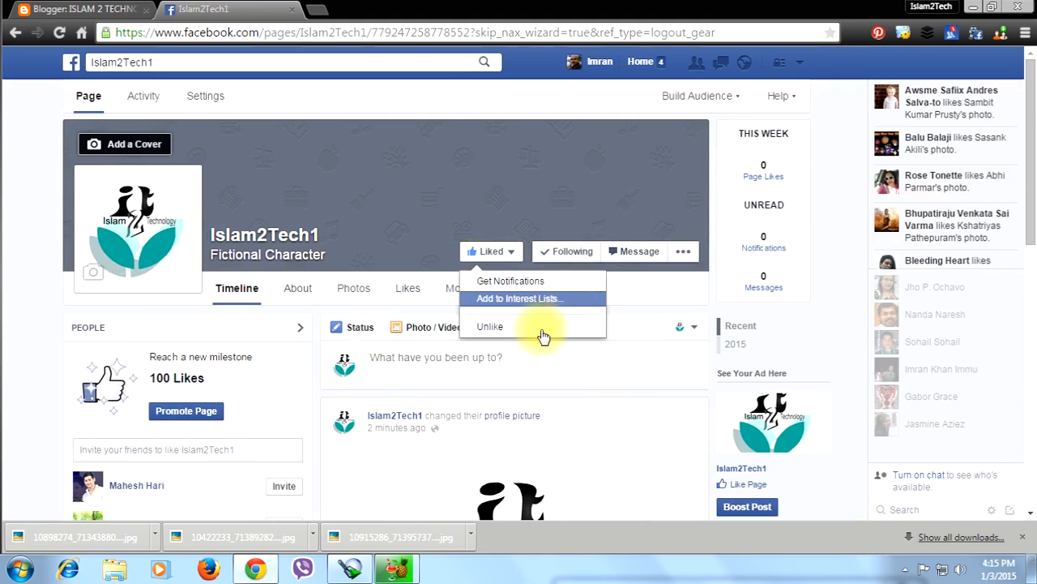
scroll(543, 335, down, 1)
scroll(116, 265, up, 1)
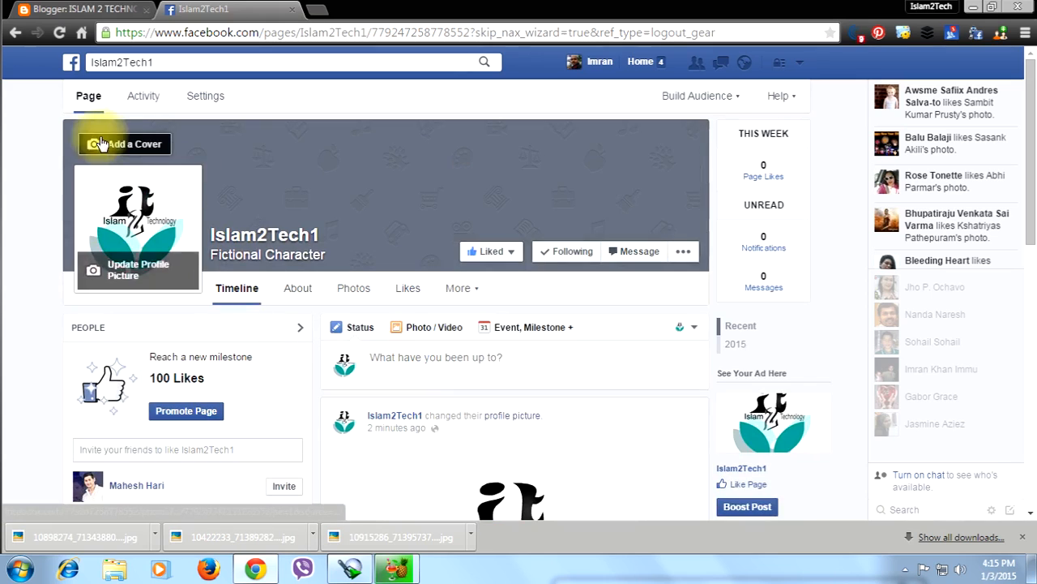
- Upload the logo image from the B4 FORMATING folder on drive G: as the Page's cover photo, reposition it and save the changes
click(122, 143)
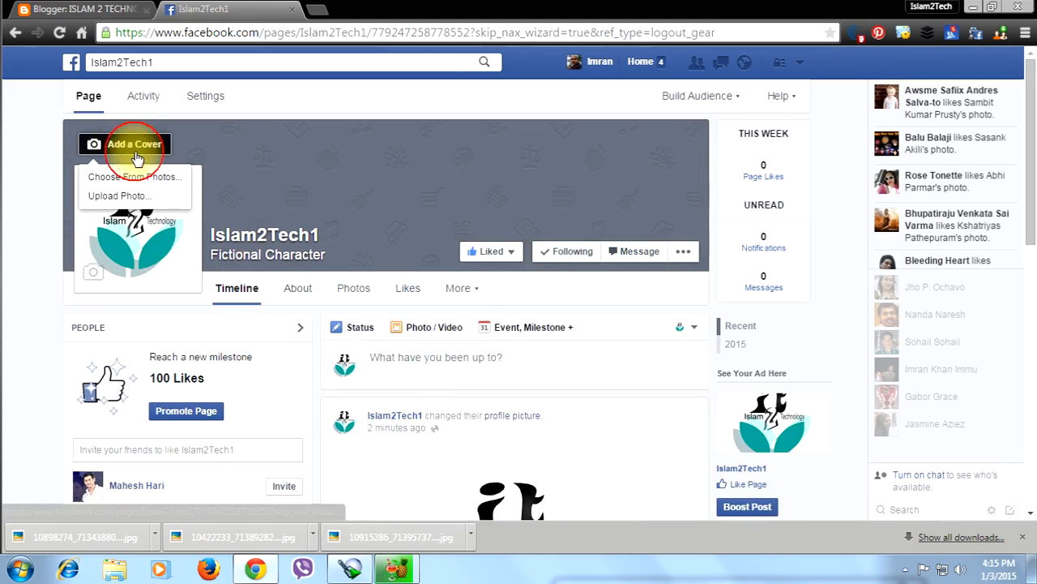
click(134, 197)
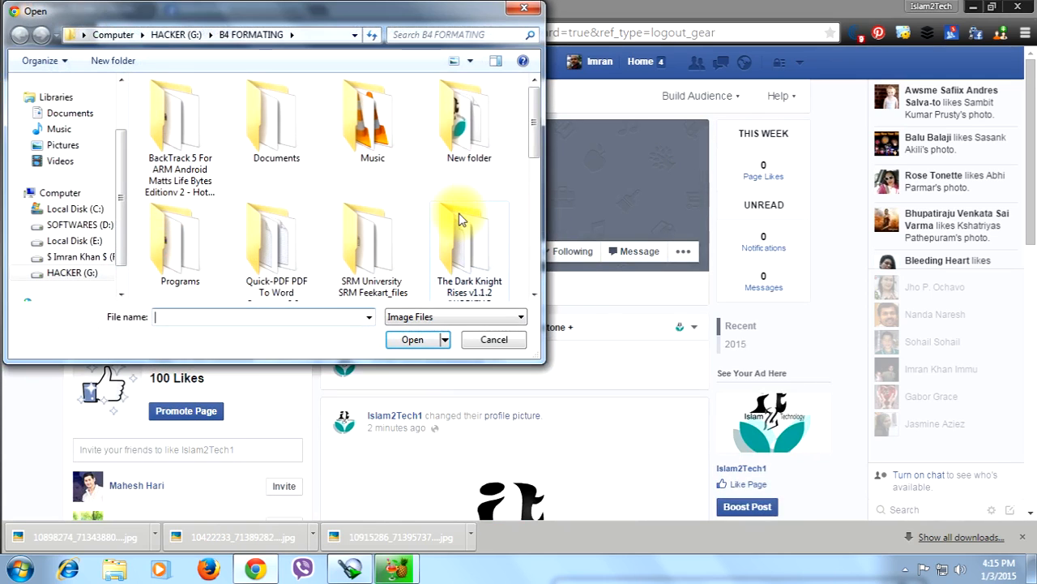
drag(531, 157, 530, 243)
click(373, 198)
click(412, 339)
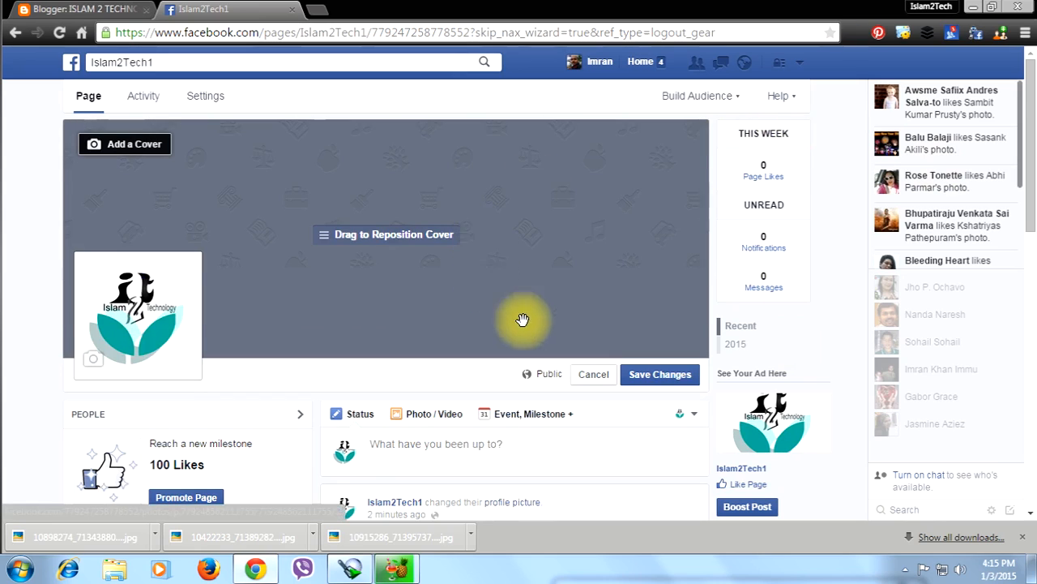
drag(556, 303, 465, 329)
click(673, 378)
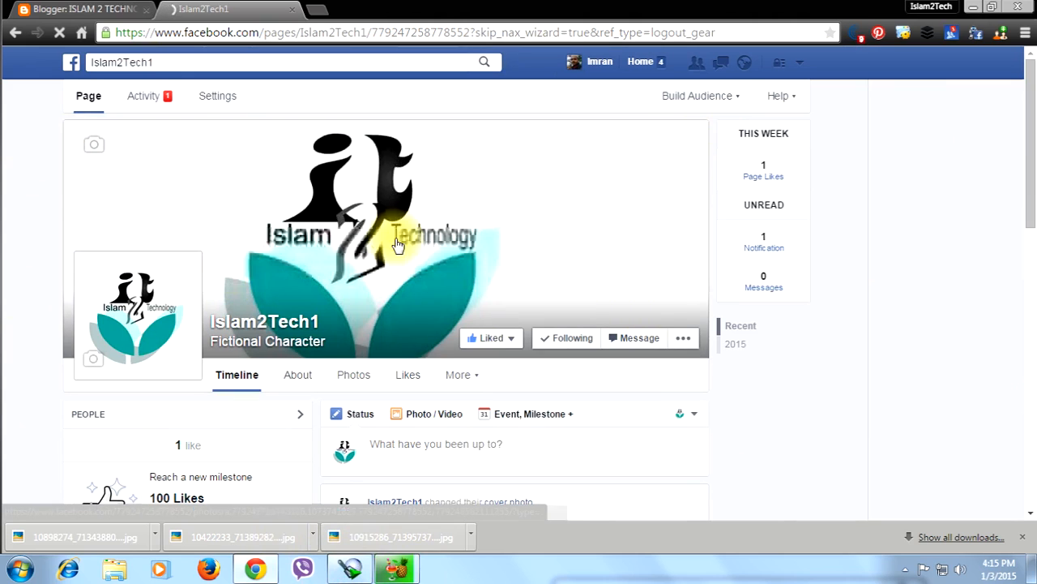
- Invite the two suggested friends to like the Page and check the account's notifications
mouse_move(124, 301)
scroll(123, 301, down, 2)
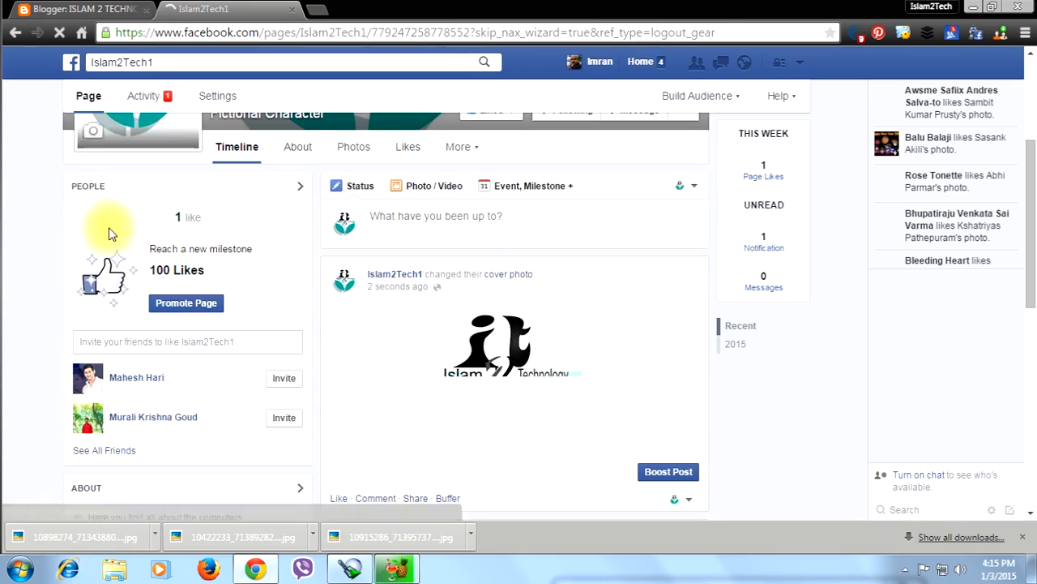
scroll(160, 294, down, 1)
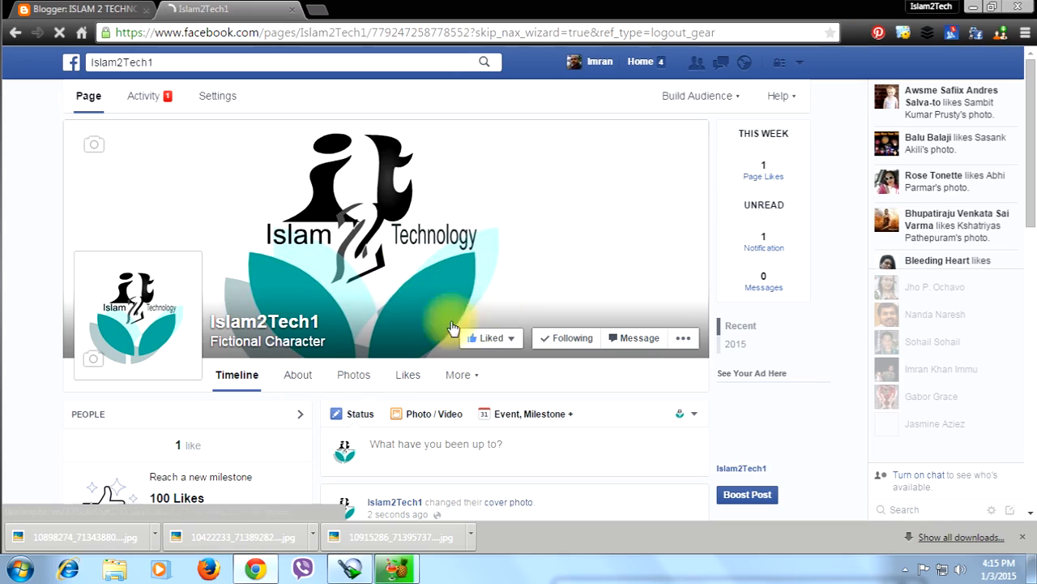
scroll(314, 379, down, 4)
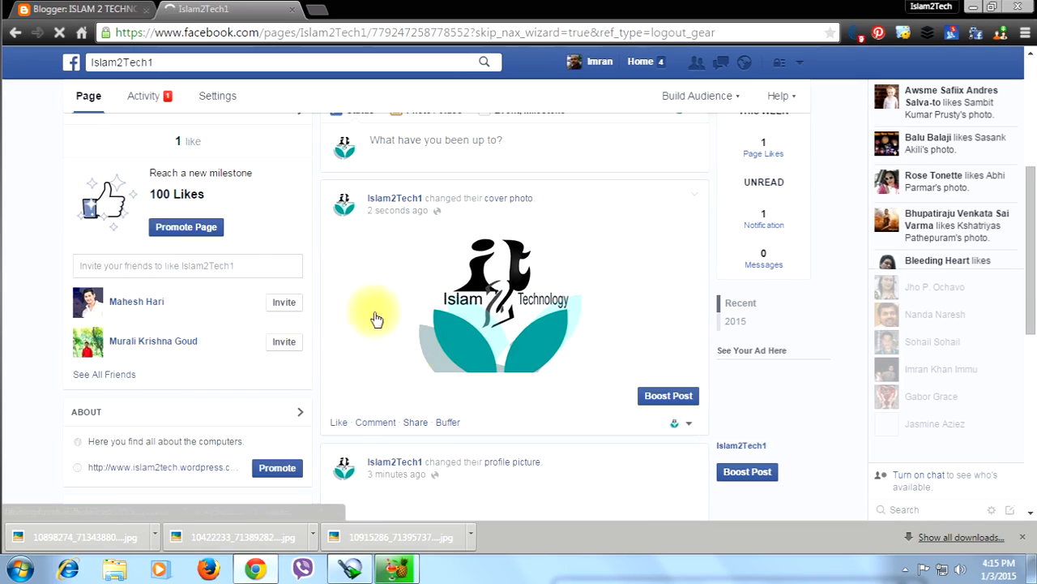
click(284, 312)
click(276, 354)
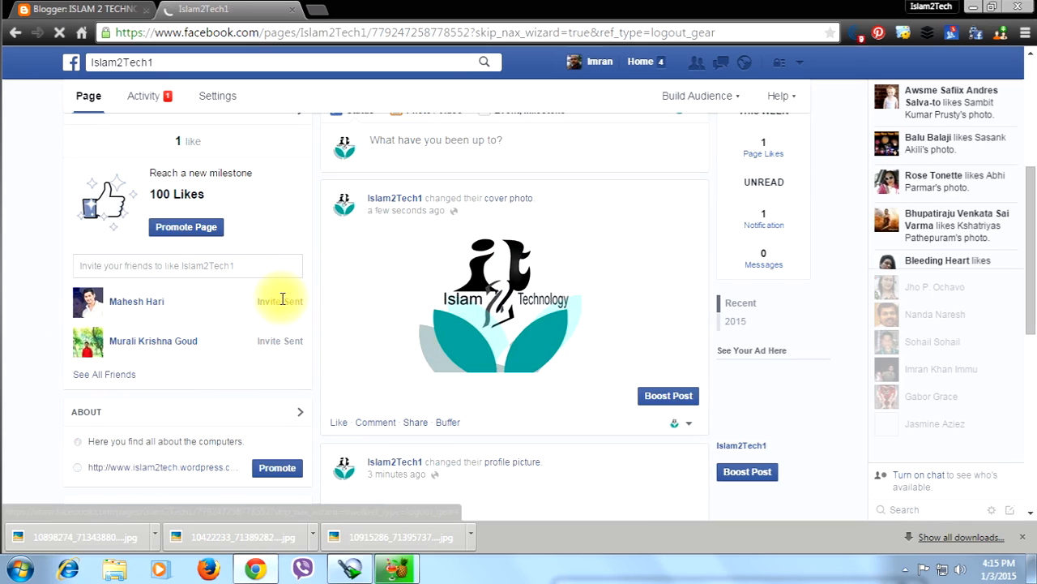
drag(303, 301, 296, 316)
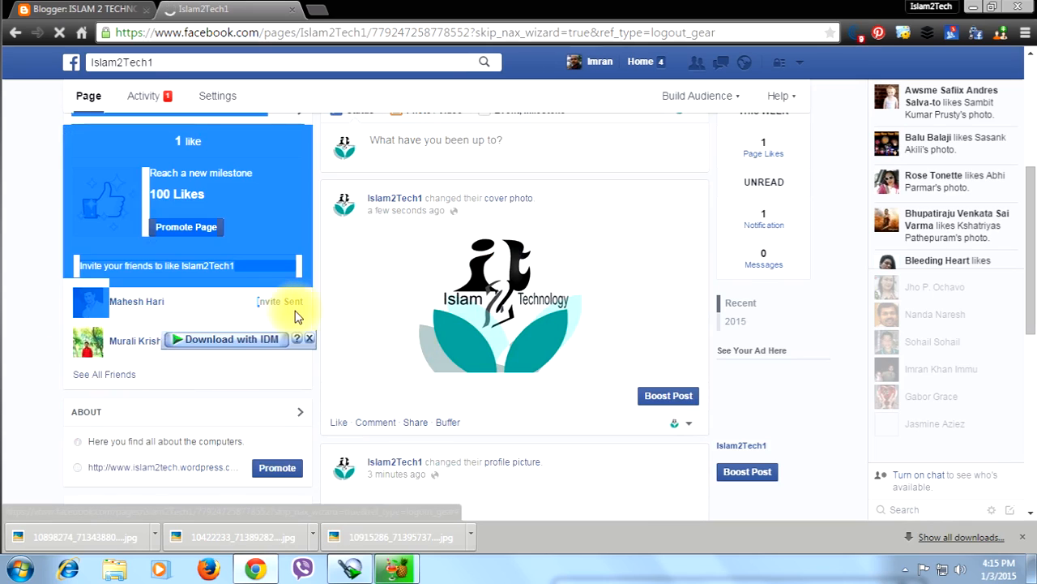
click(295, 316)
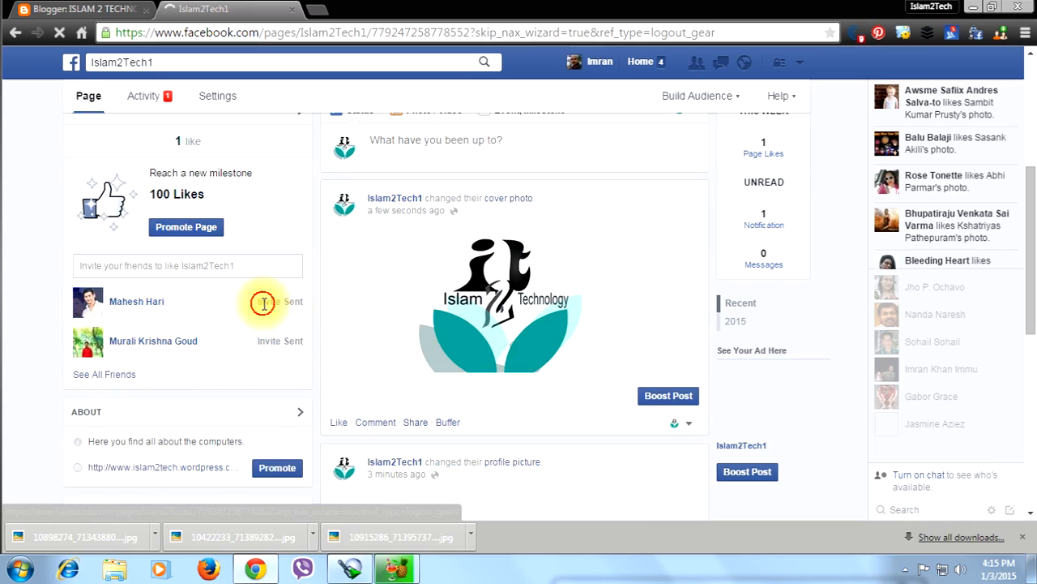
click(745, 62)
click(744, 62)
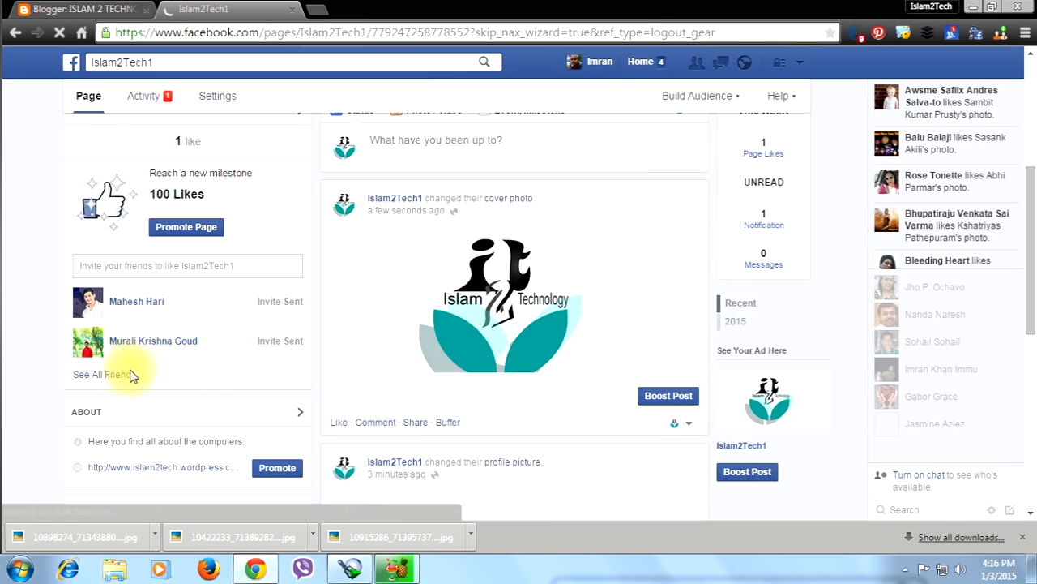
- Show all friends in the Page's invite list and browse through them
click(89, 377)
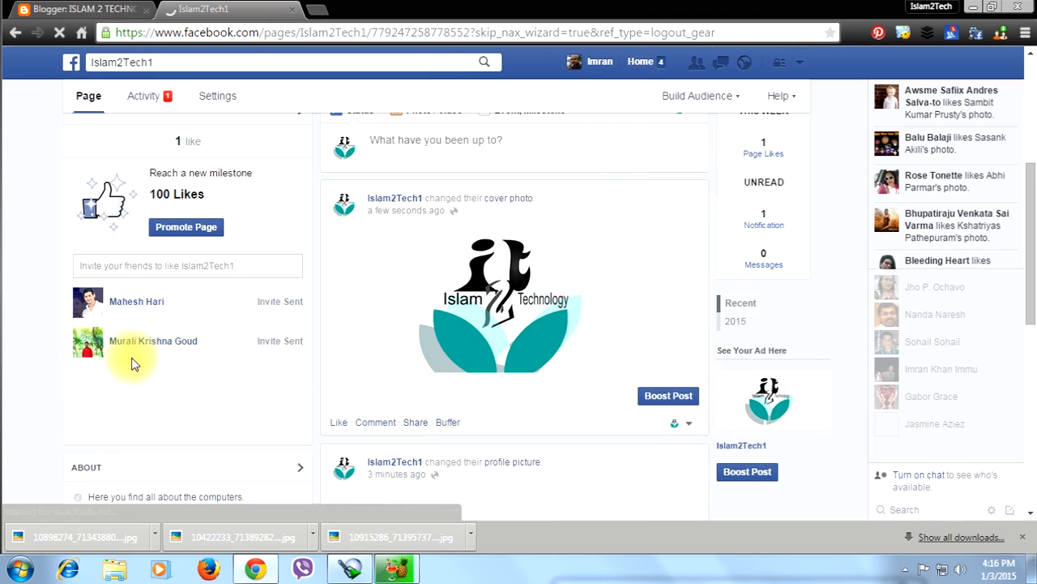
scroll(209, 365, down, 3)
scroll(209, 367, down, 8)
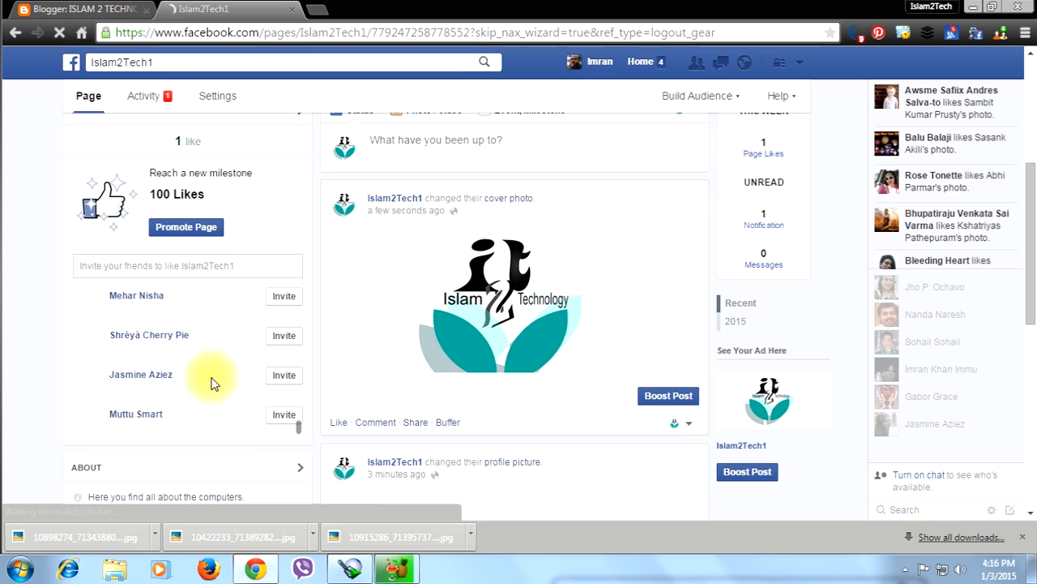
scroll(214, 385, down, 5)
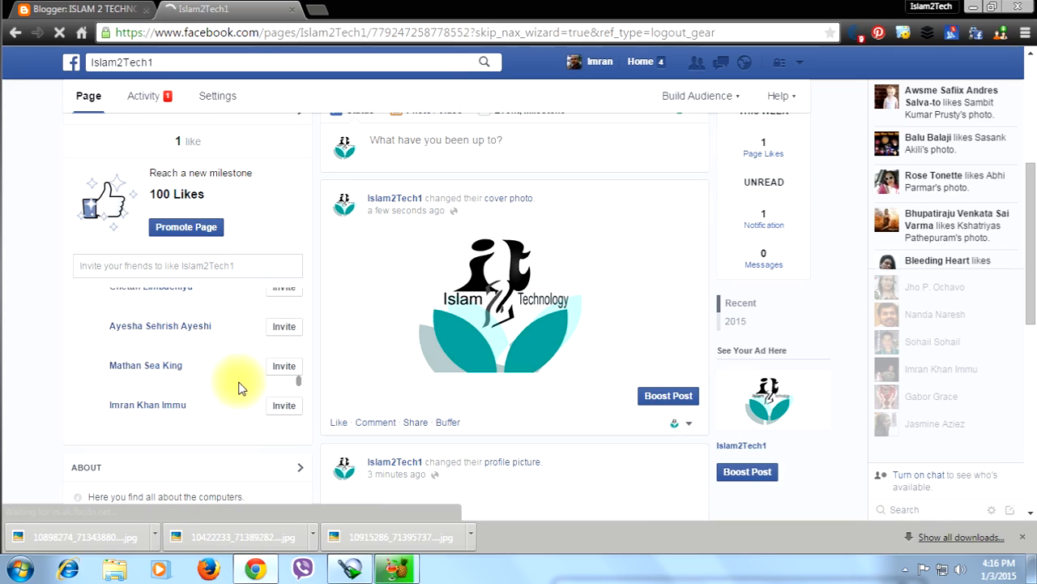
scroll(214, 366, down, 2)
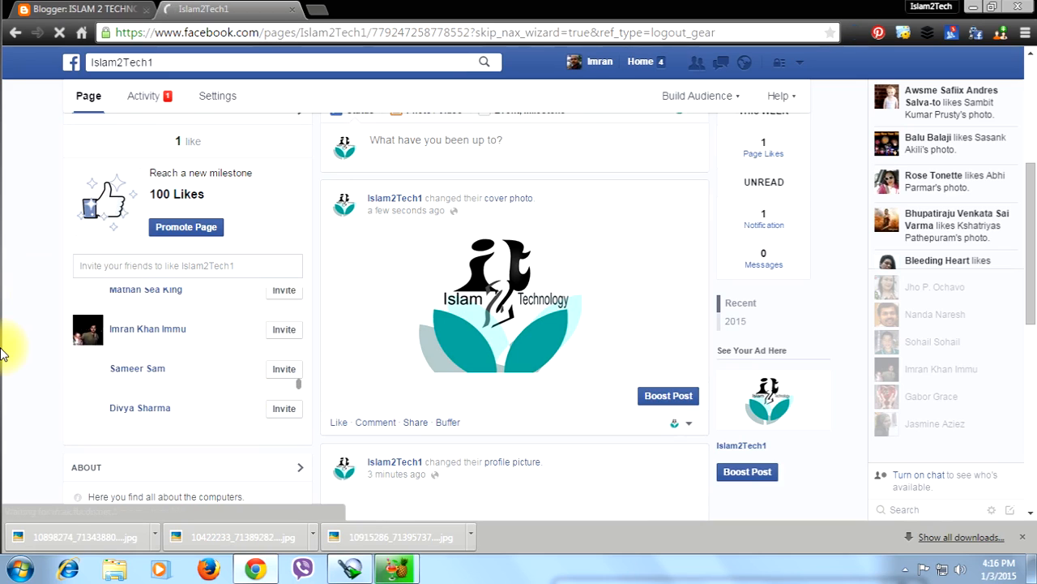
mouse_move(3, 352)
scroll(348, 292, up, 6)
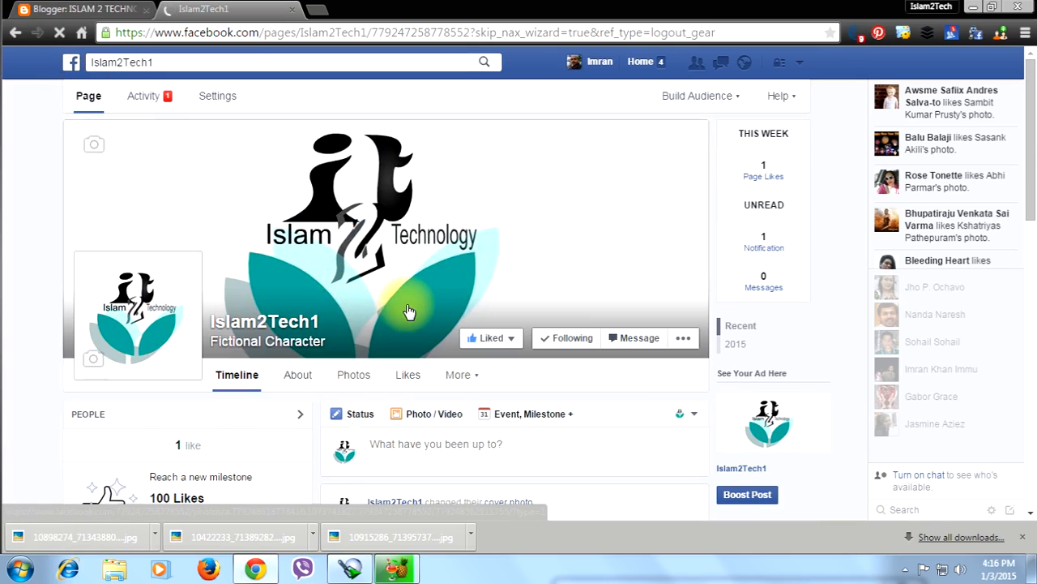
- Open the Page's About info and open the Facebook Web Address entry for editing
click(300, 378)
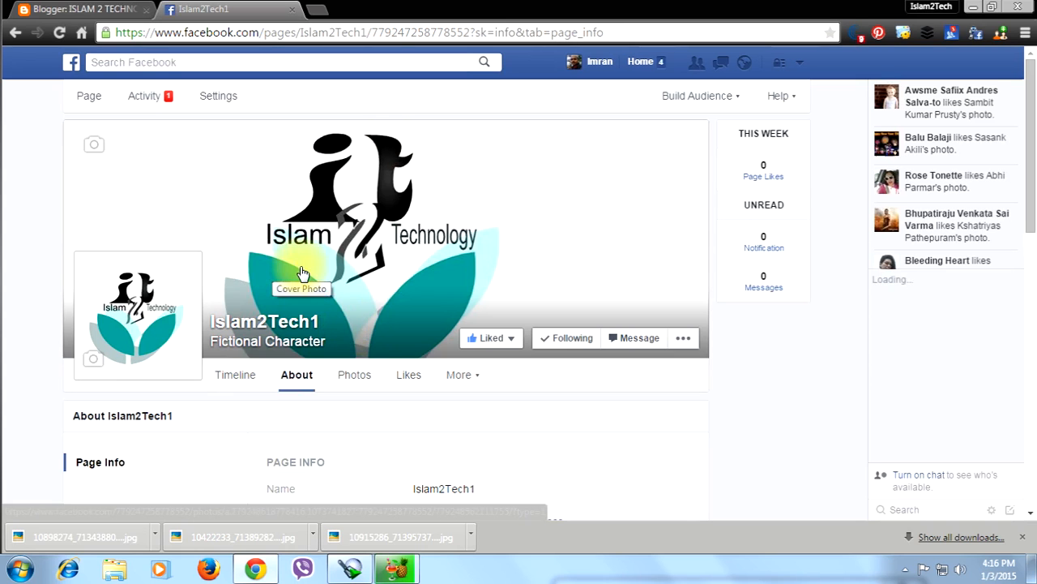
scroll(498, 217, down, 1)
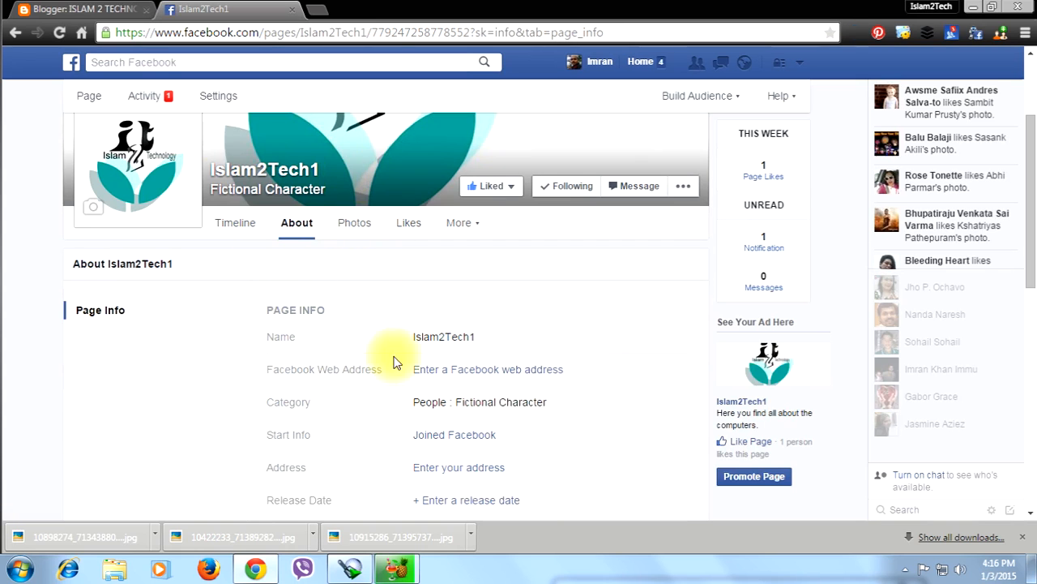
scroll(431, 369, down, 1)
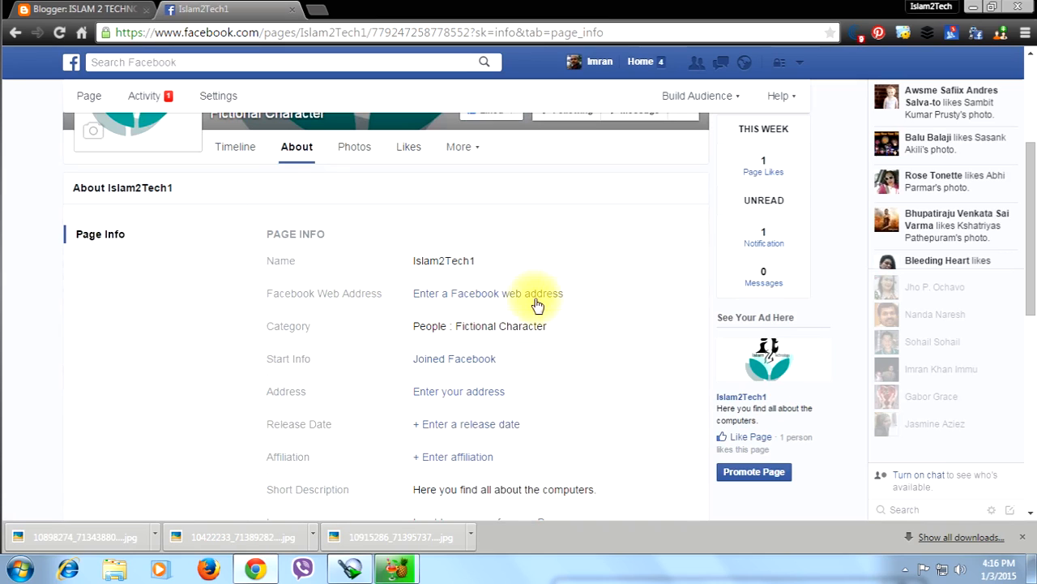
scroll(466, 320, down, 2)
scroll(480, 258, up, 1)
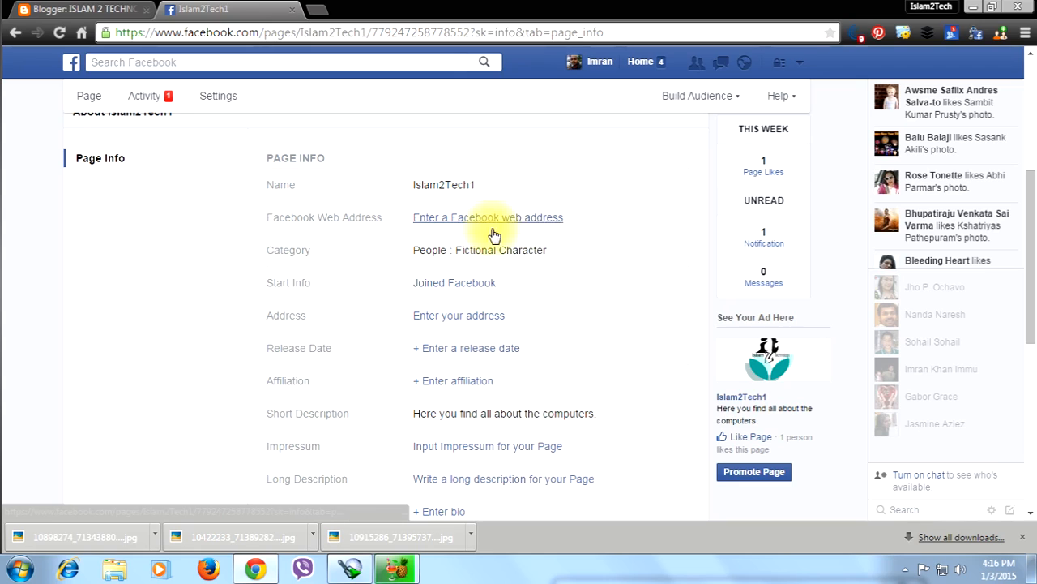
click(494, 221)
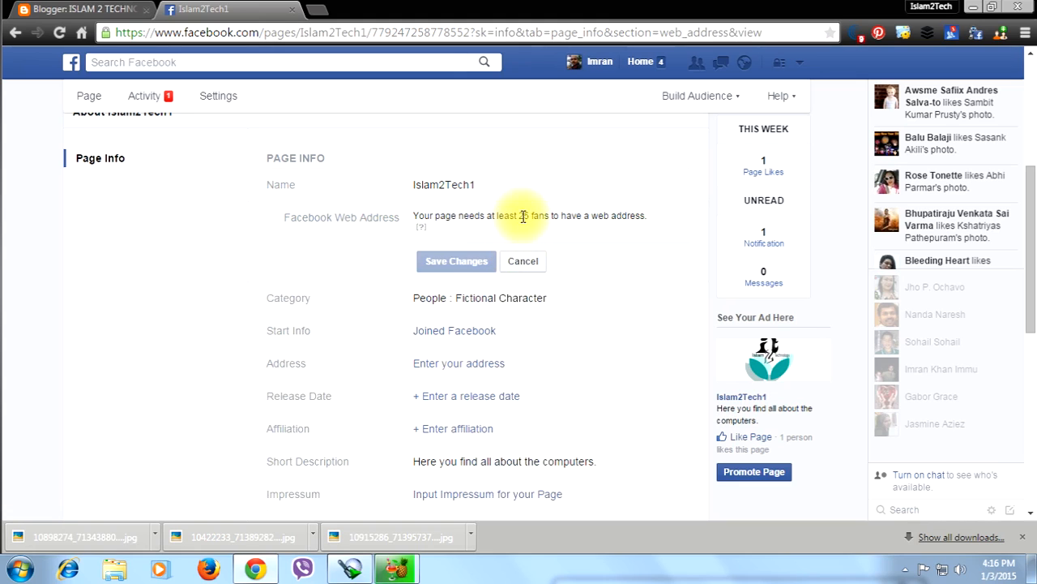
- Examine the Page Info entries from the name and web address down to the Facebook Page ID
scroll(518, 235, up, 4)
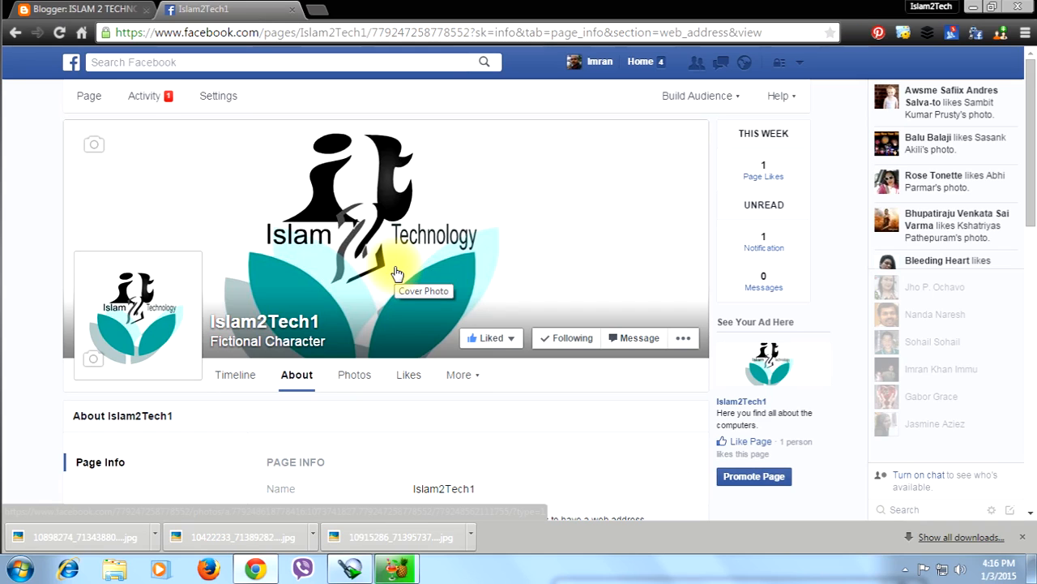
scroll(397, 274, down, 3)
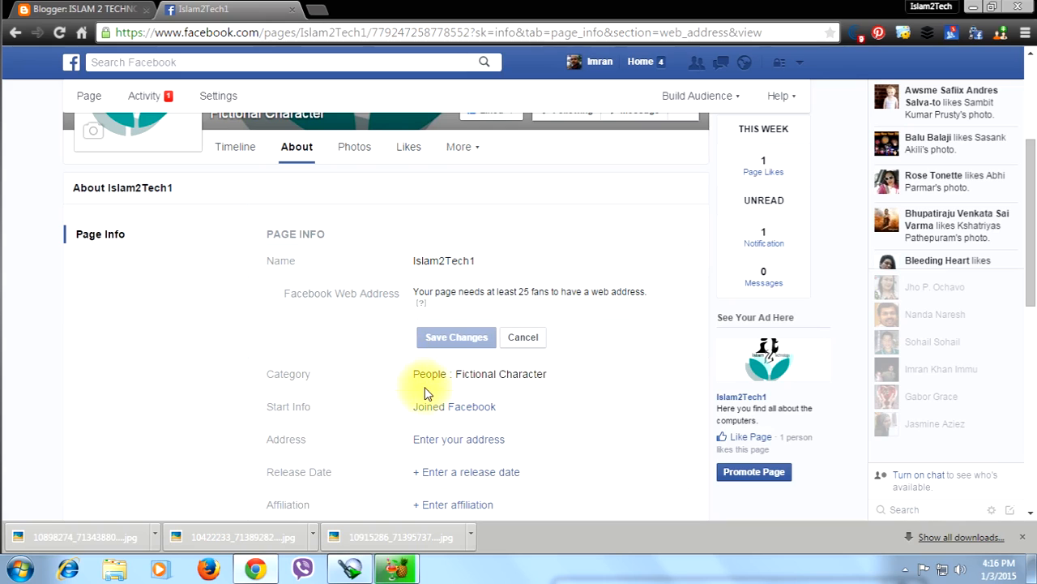
scroll(424, 394, down, 2)
scroll(438, 429, up, 4)
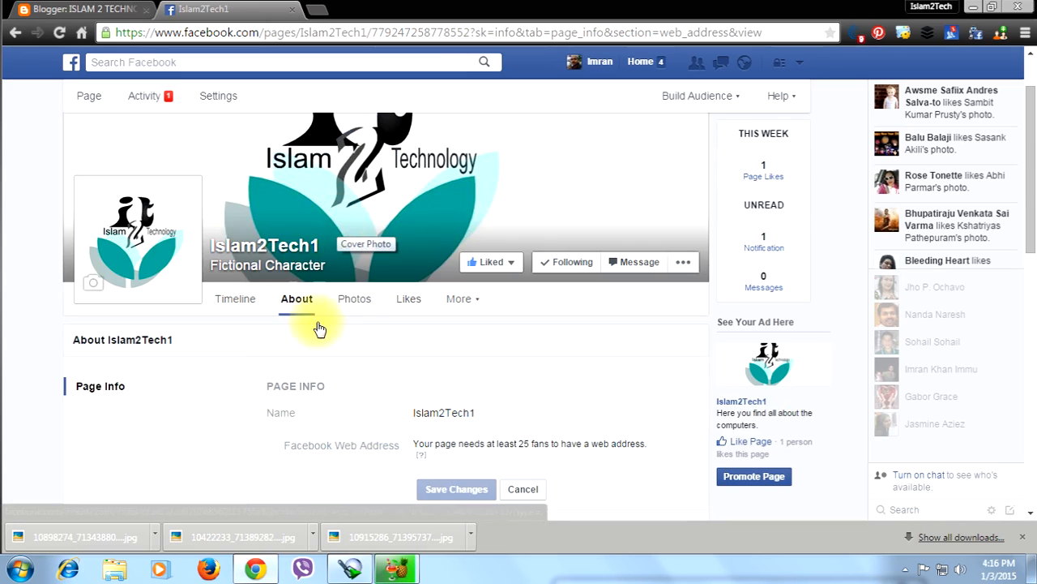
scroll(362, 343, down, 2)
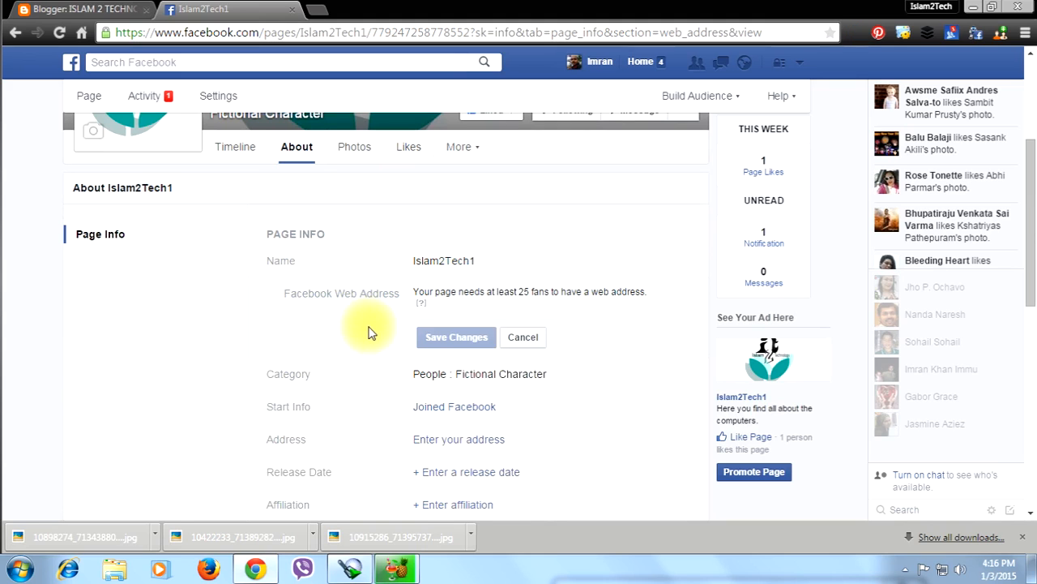
scroll(369, 332, down, 2)
scroll(367, 332, down, 5)
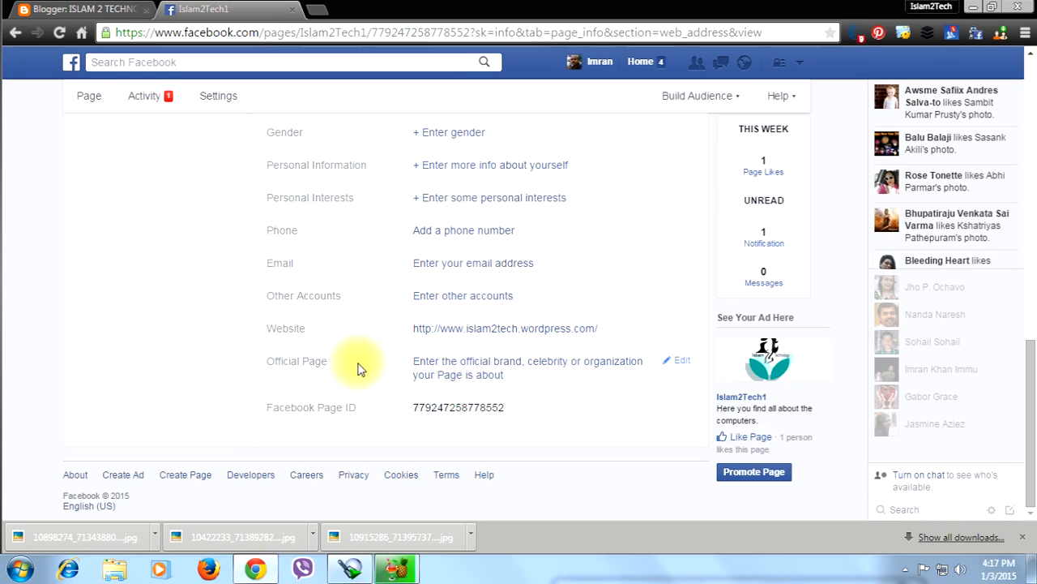
scroll(361, 369, up, 10)
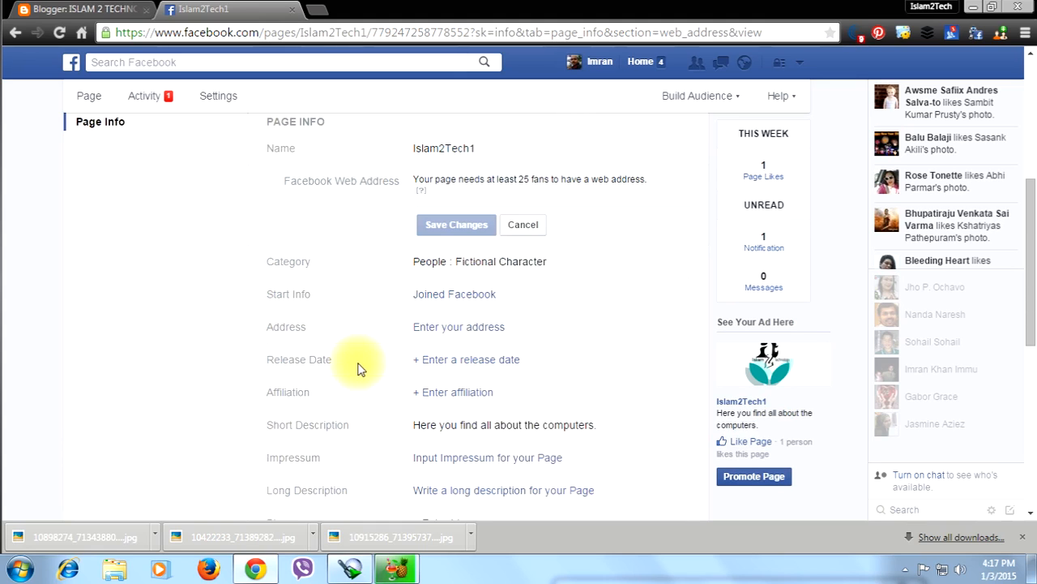